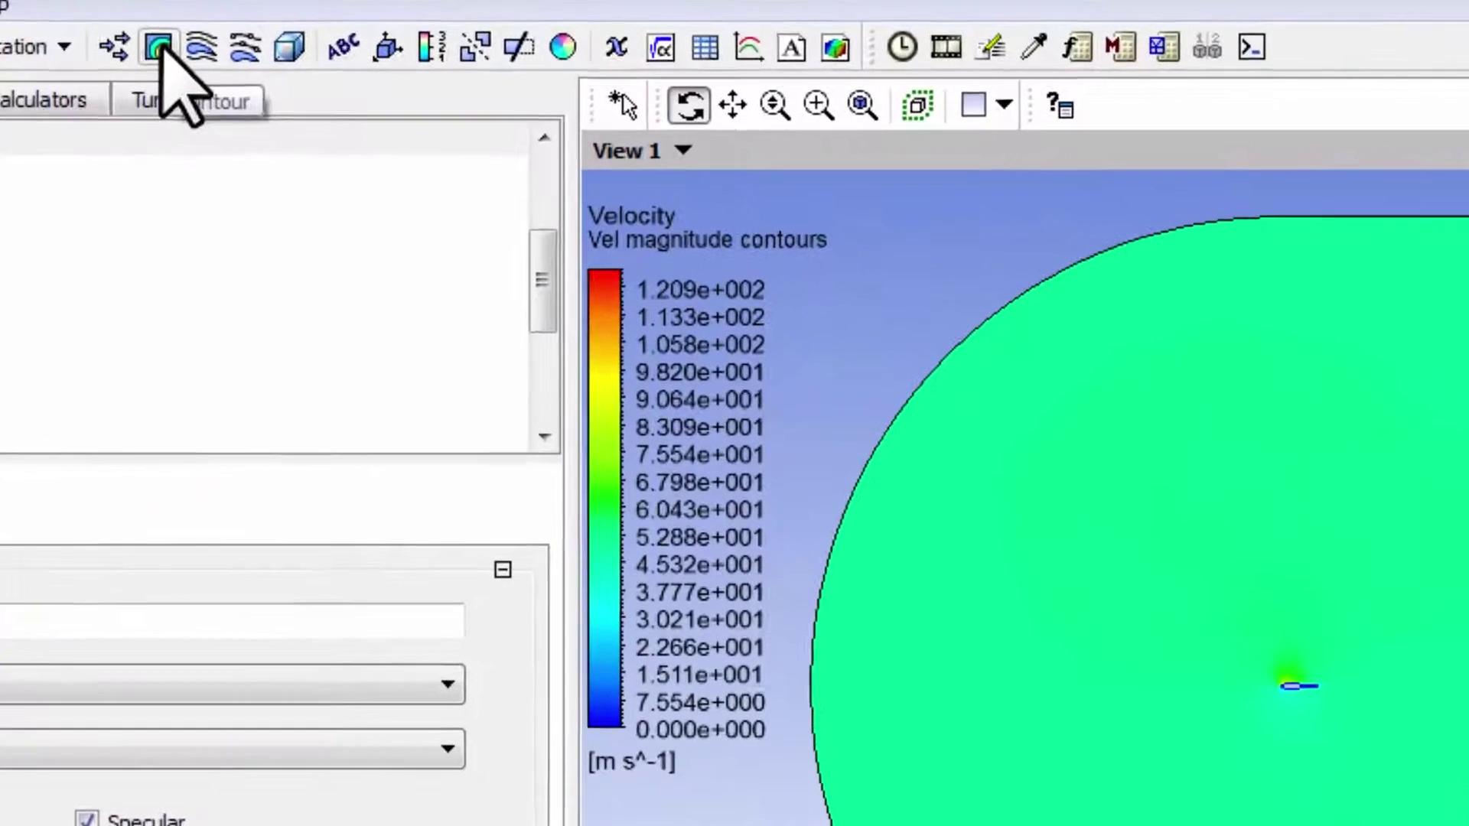
Step: Insert a contour plot named Pressure contours on symmetry 1, using Pressure and 101 contours, and hide the Vel magnitude contours
click(353, 59)
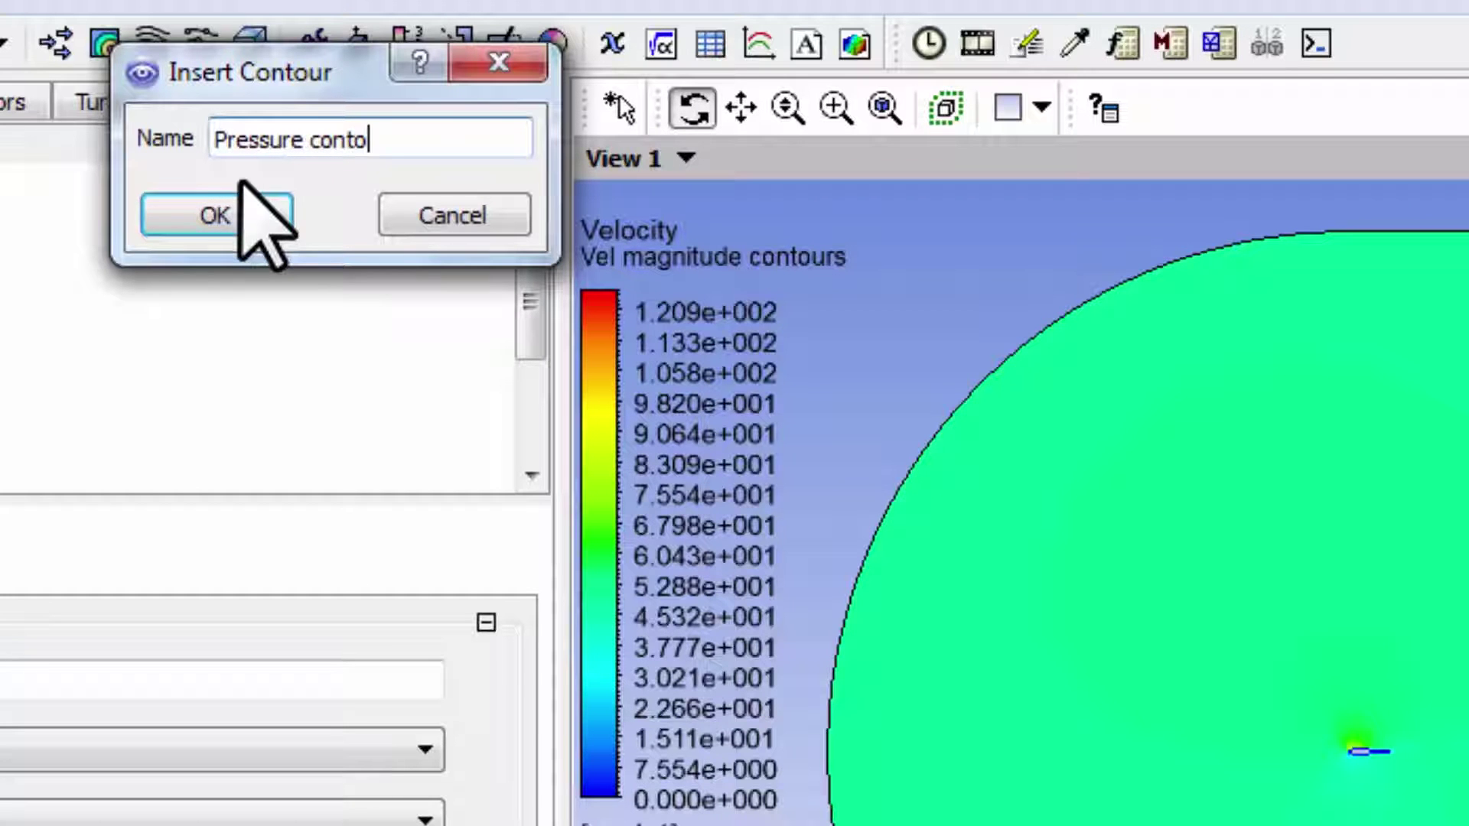
click(245, 221)
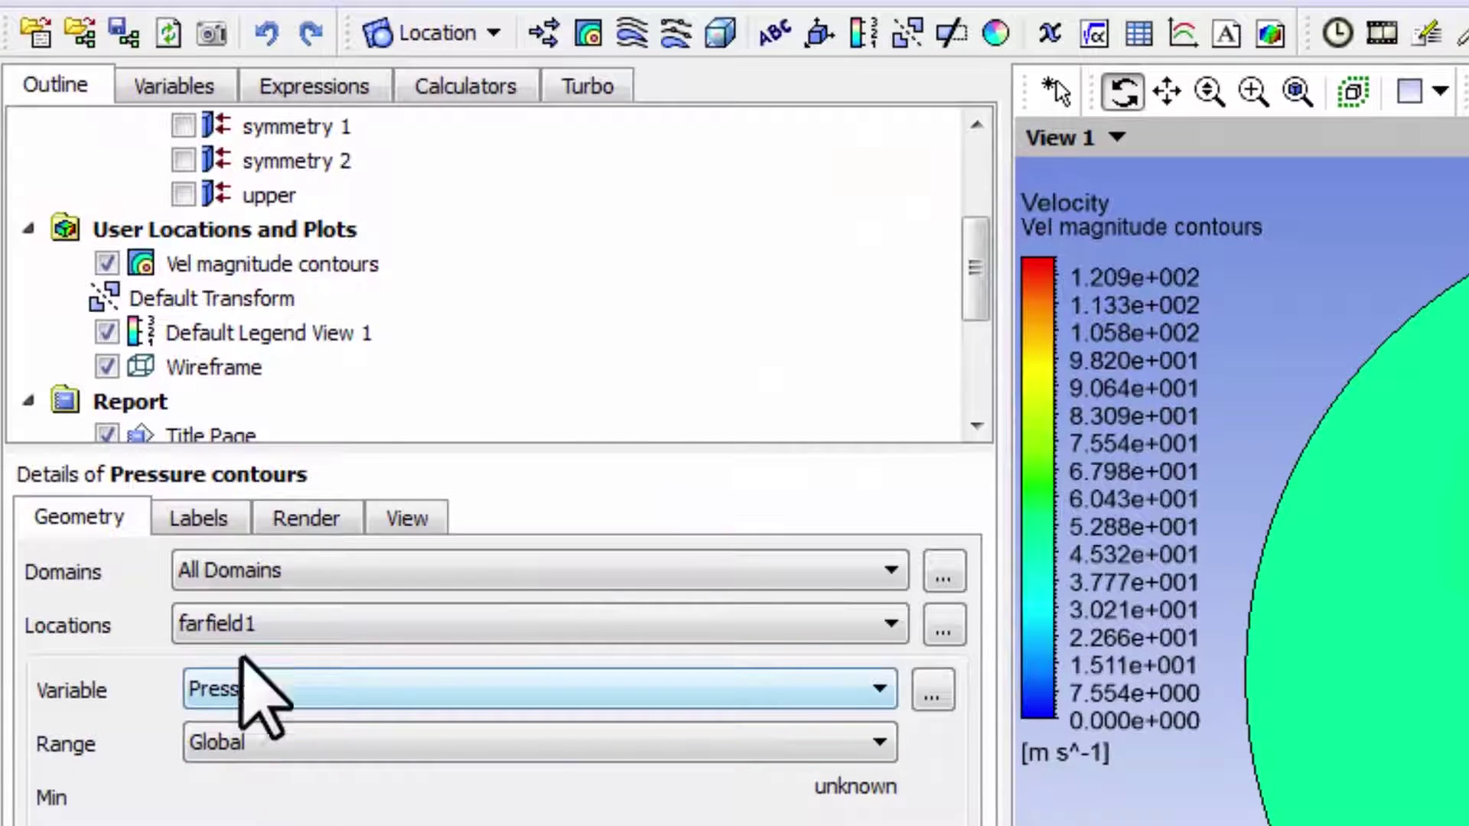
click(246, 634)
click(234, 733)
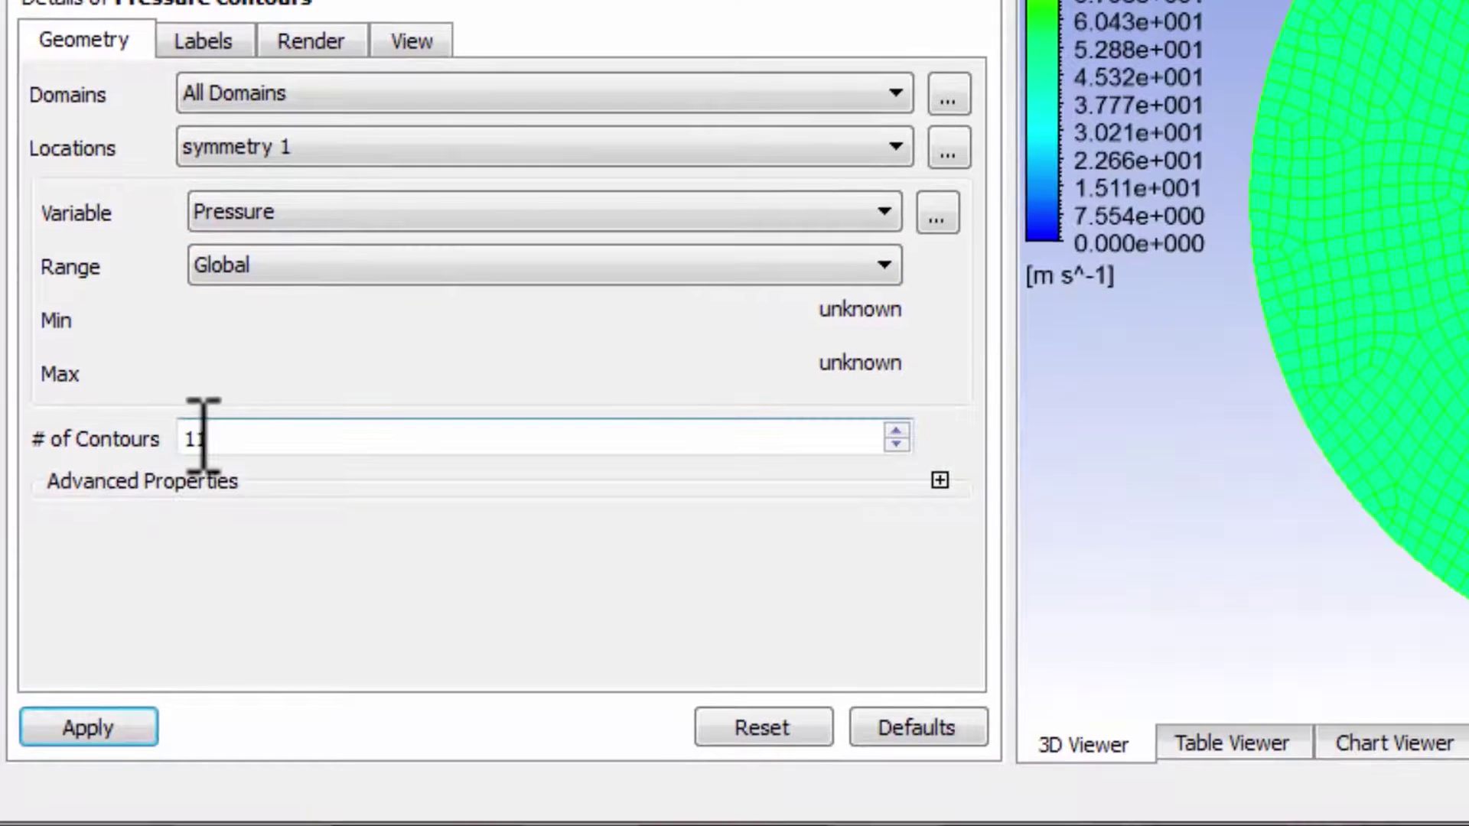
click(203, 438)
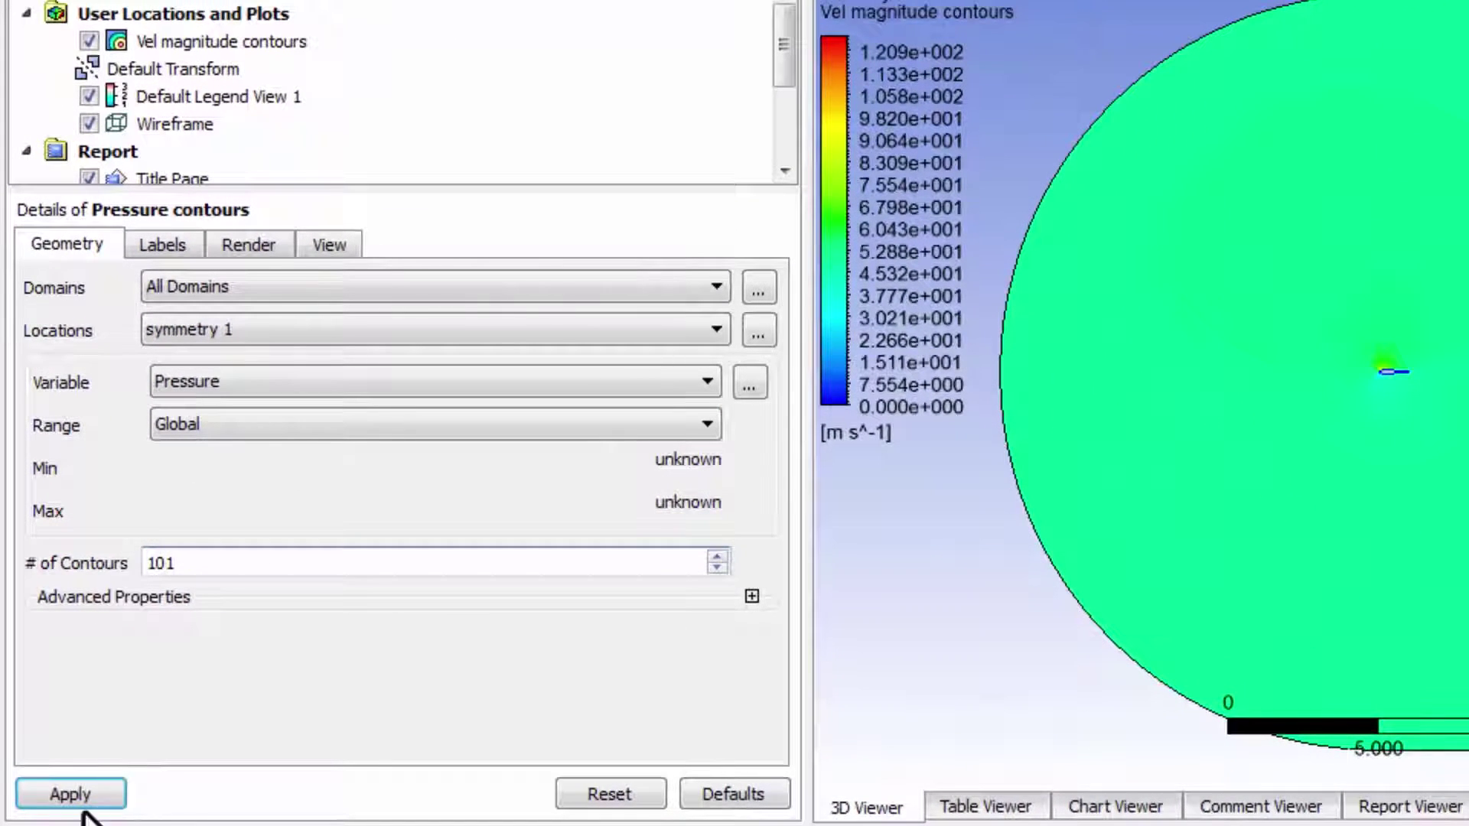
click(84, 793)
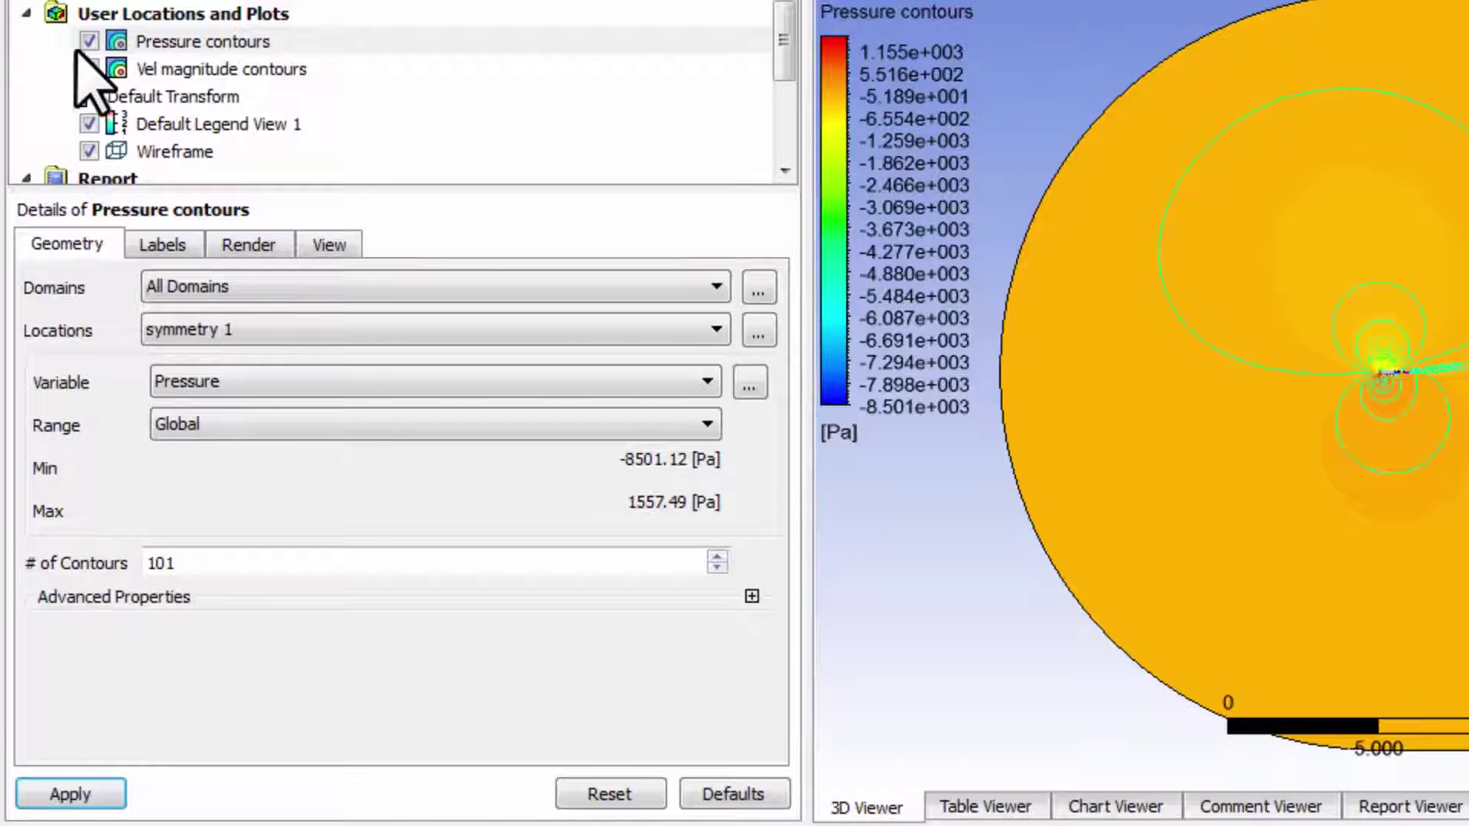
click(89, 68)
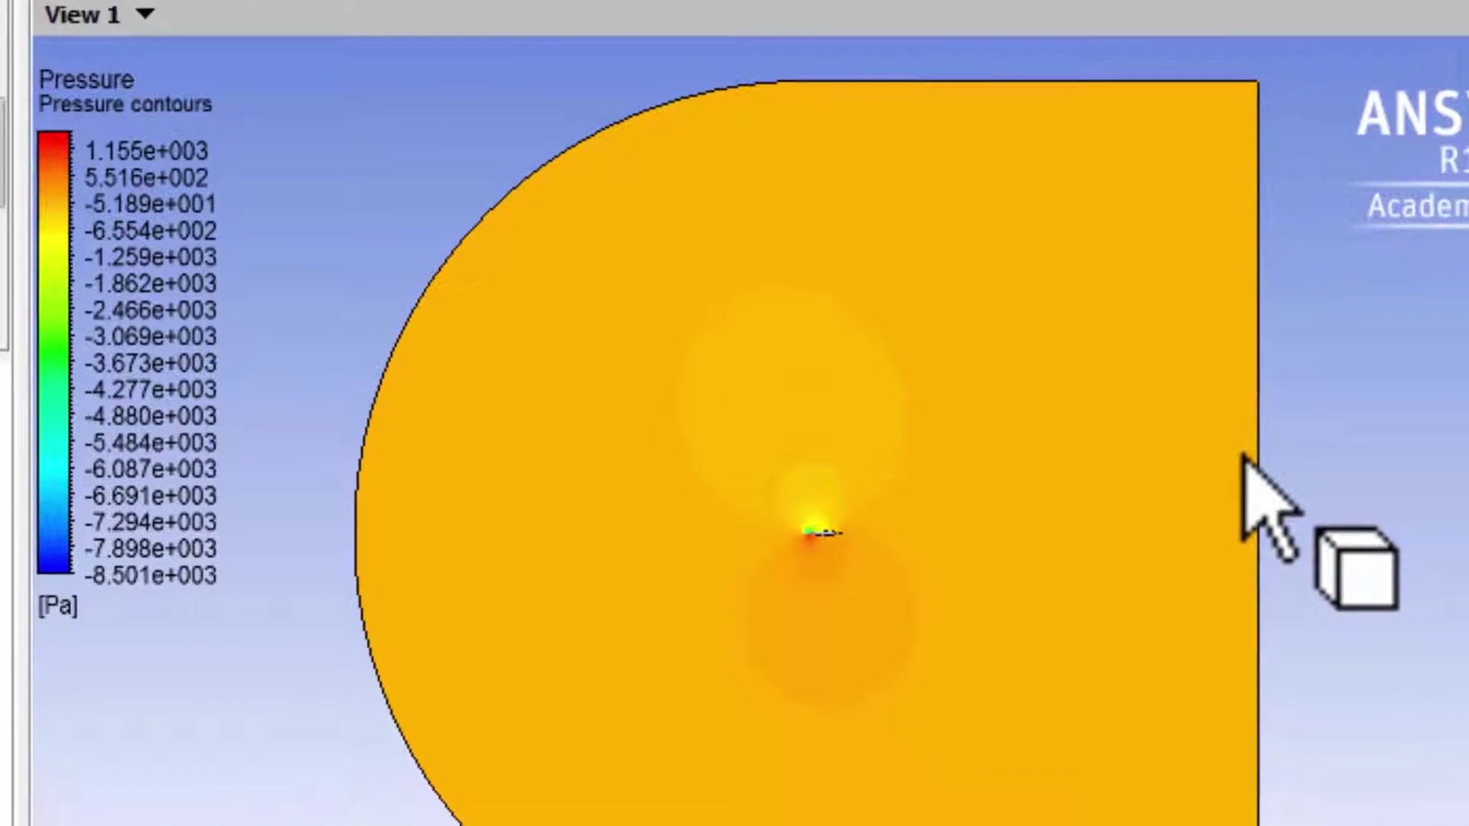
Step: Probe the pressure at the downstream boundary, and examine the pressure contours around the airfoil's leading edge and close to its upper surface
click(1242, 456)
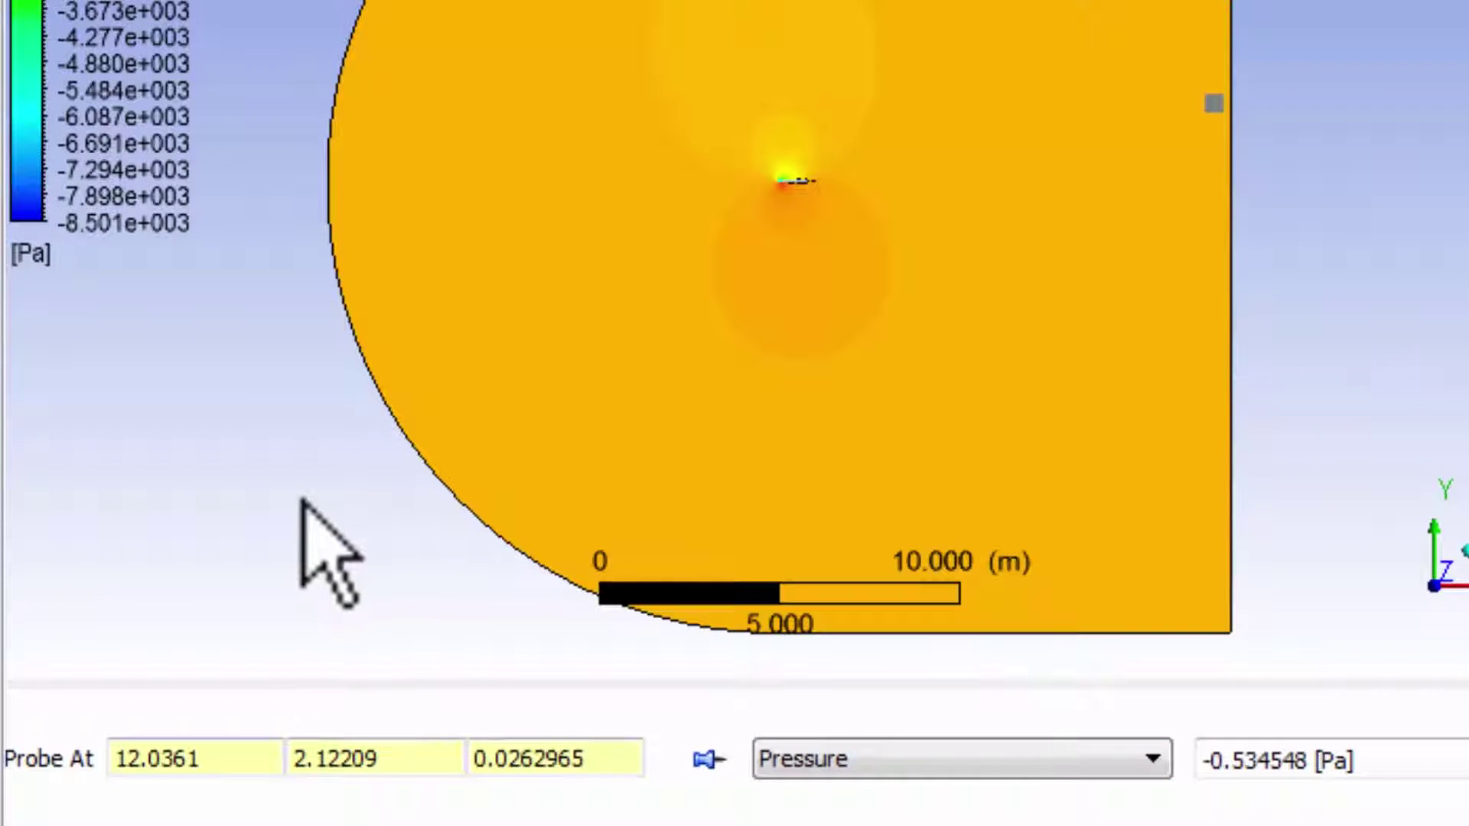
right_drag(730, 118, 829, 232)
scroll(1264, 350, up, 3)
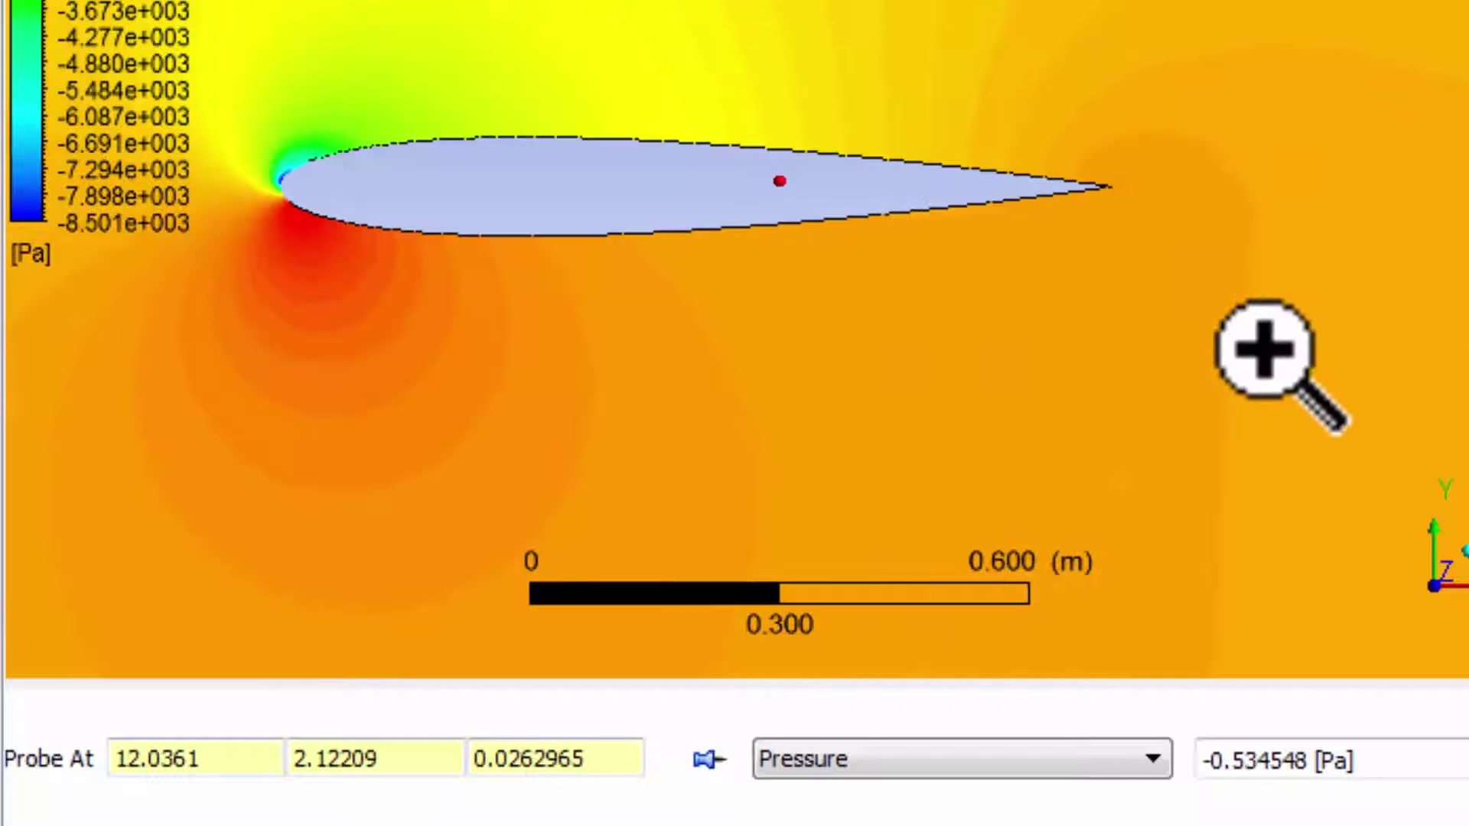
scroll(778, 385, down, 2)
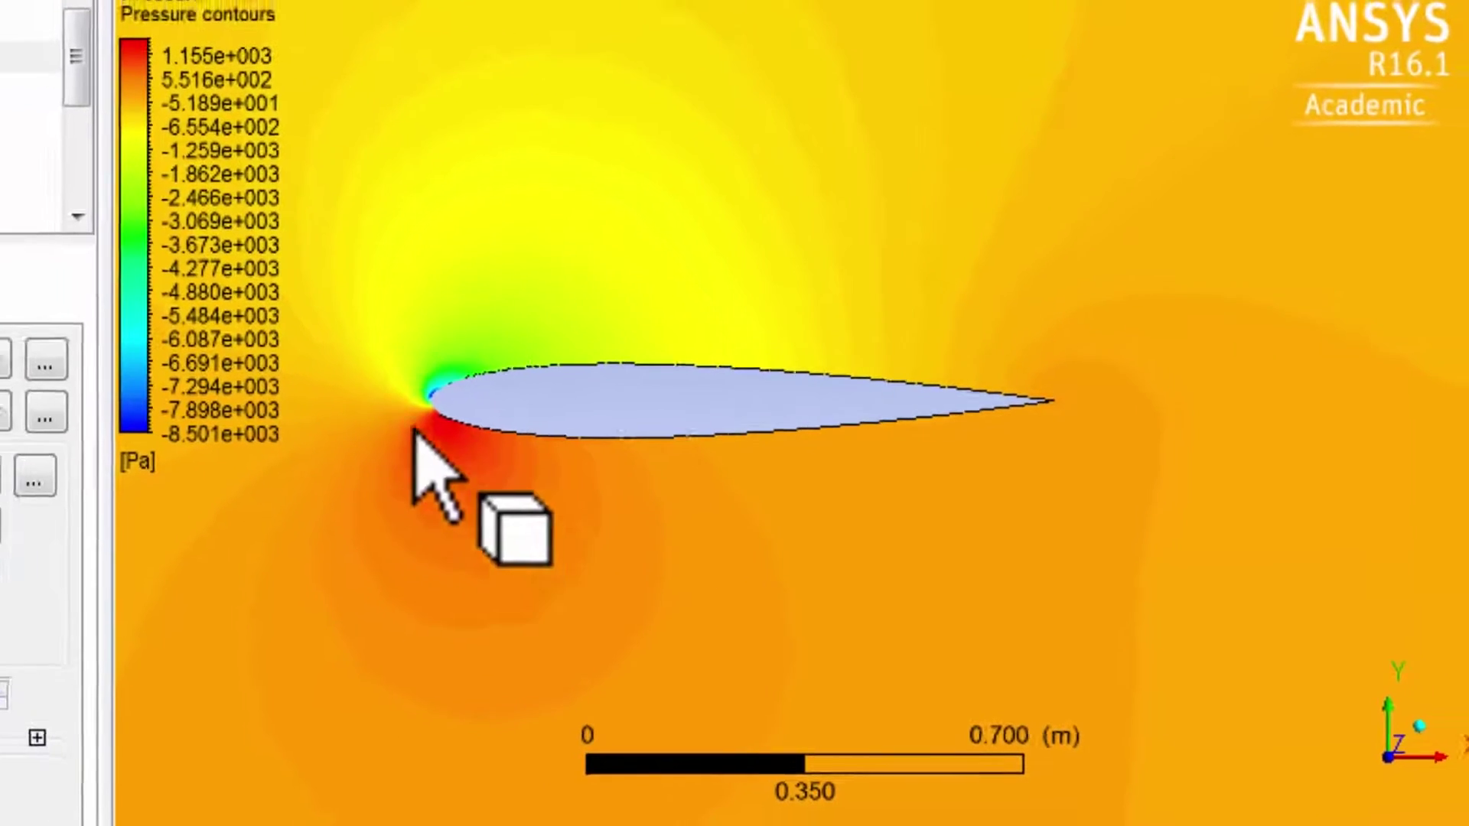
click(562, 467)
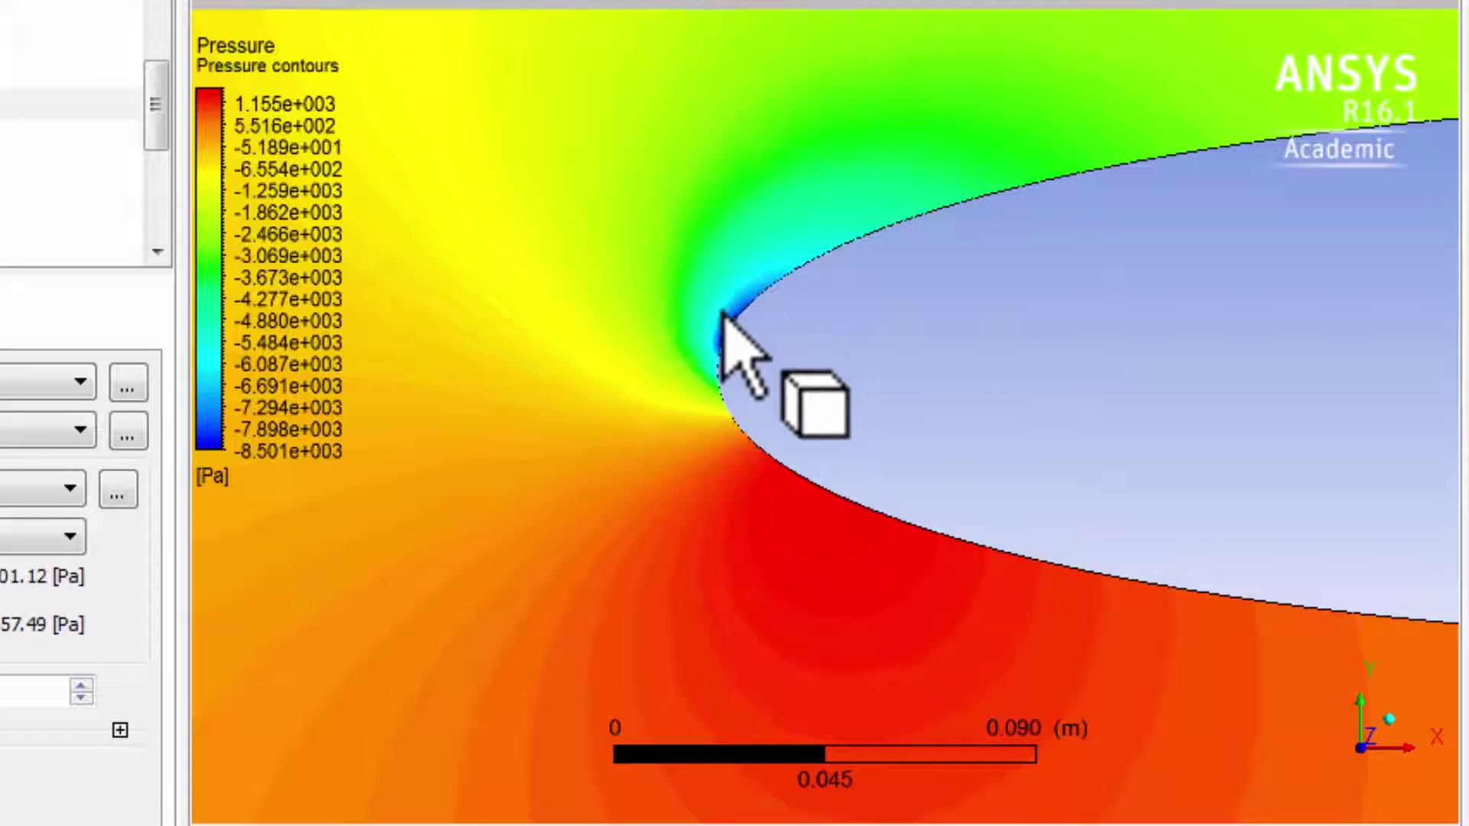
click(735, 295)
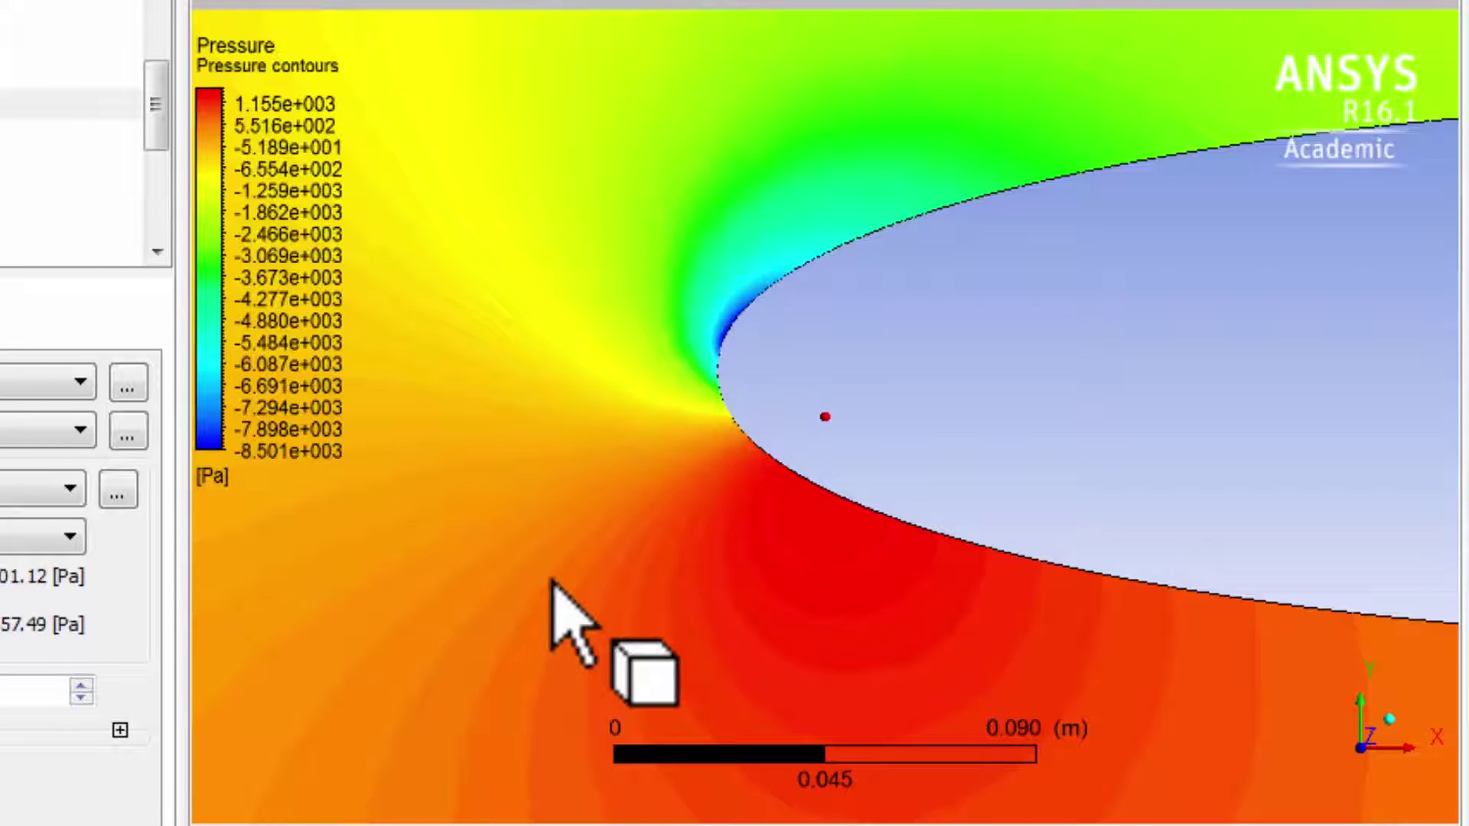
scroll(551, 581, down, 5)
scroll(551, 582, down, 5)
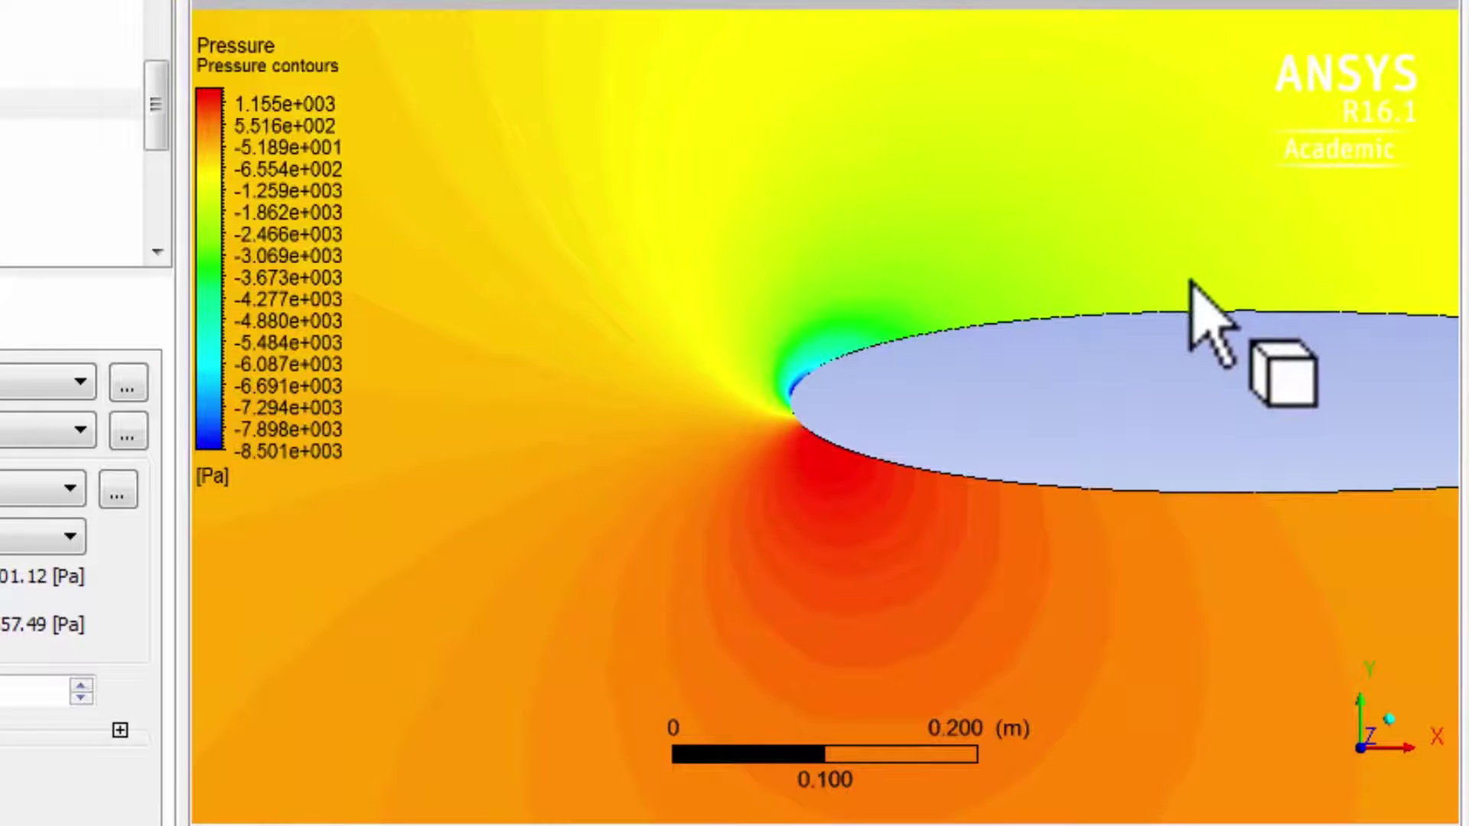
right_drag(1167, 289, 1225, 321)
right_drag(708, 455, 796, 539)
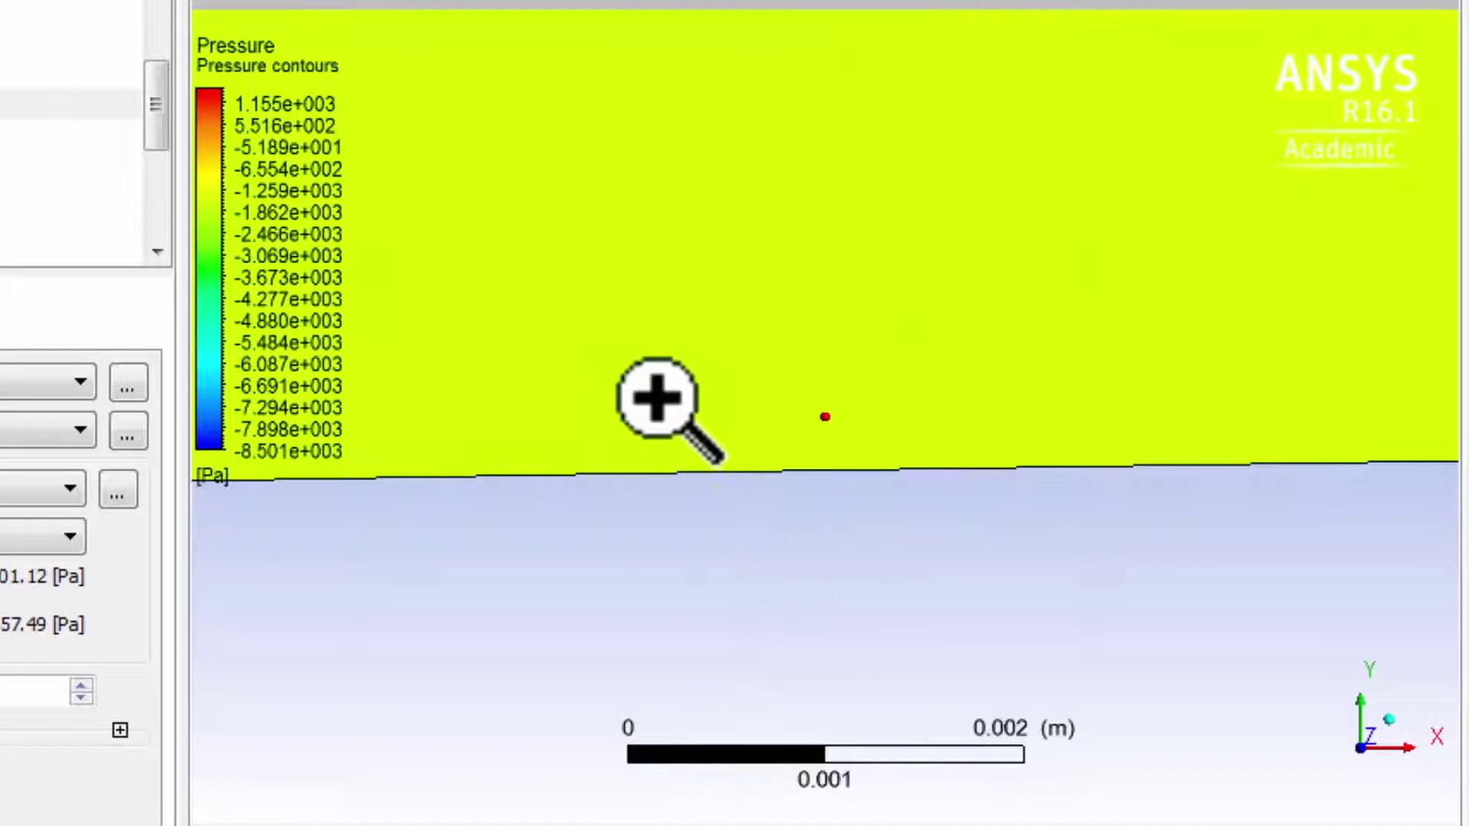
right_drag(657, 398, 798, 526)
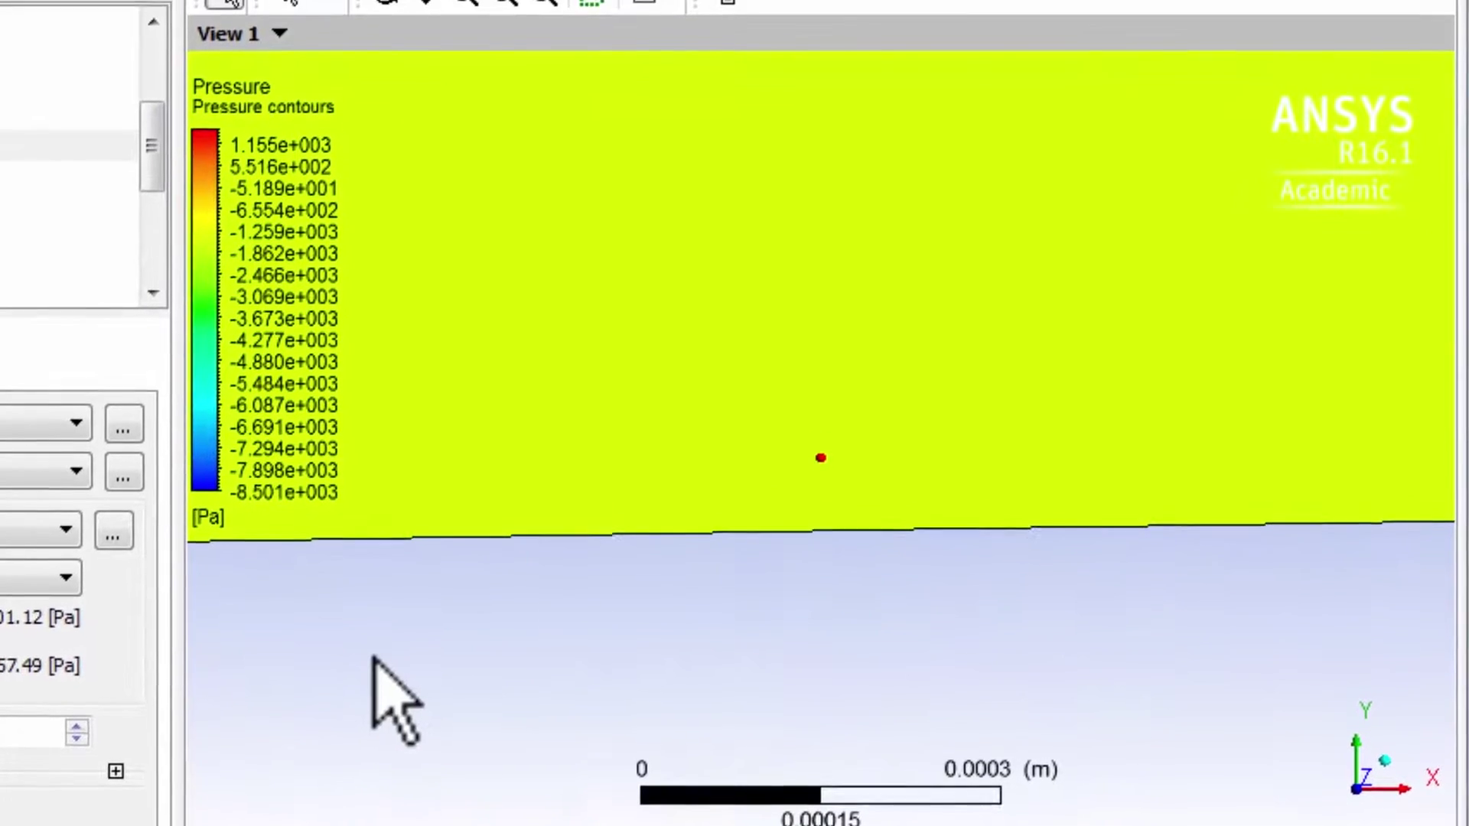
Step: Split the viewer into two side-by-side views with synchronized cameras and independent object visibility
click(666, 34)
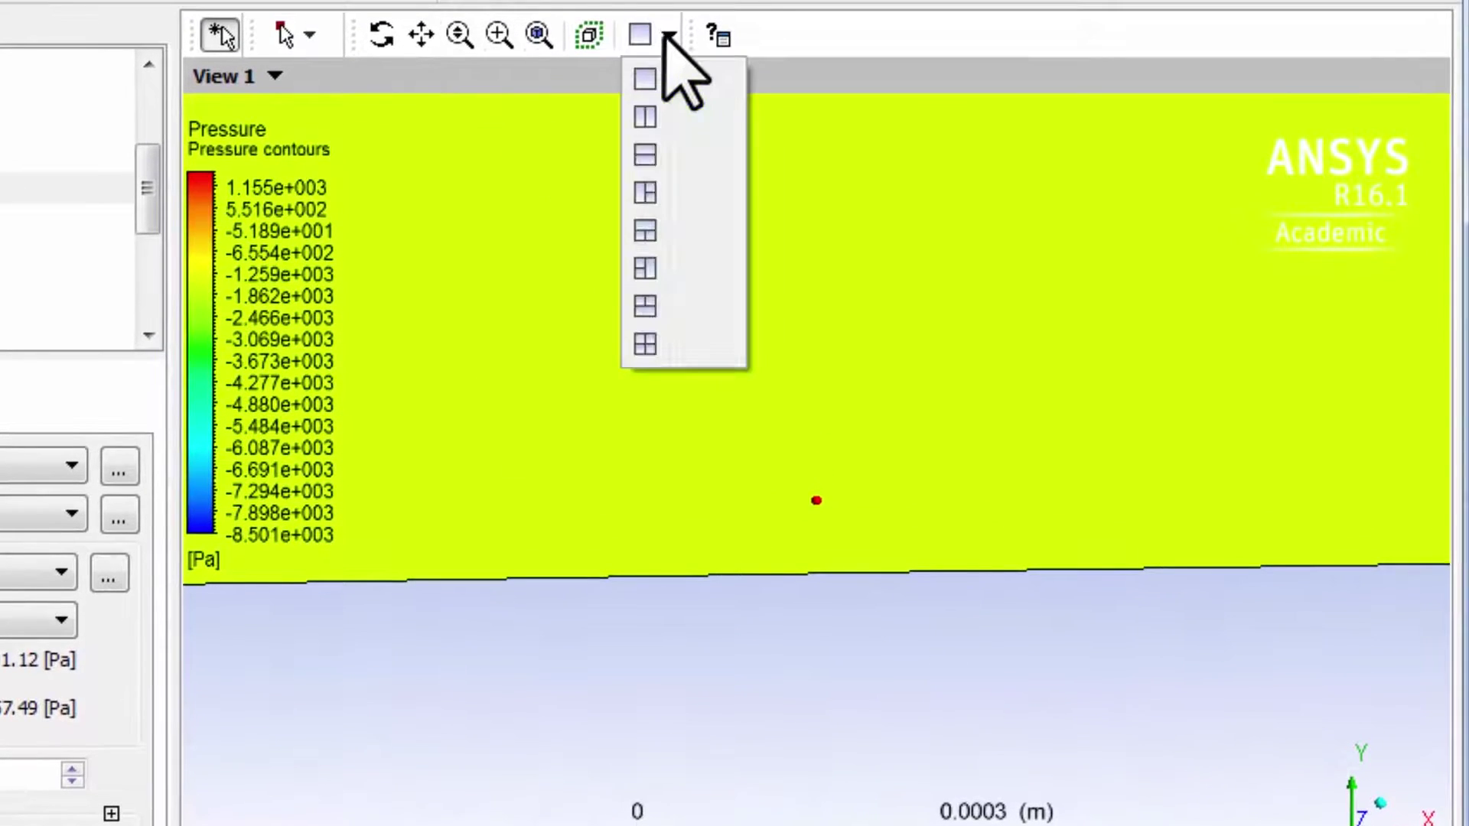
click(649, 122)
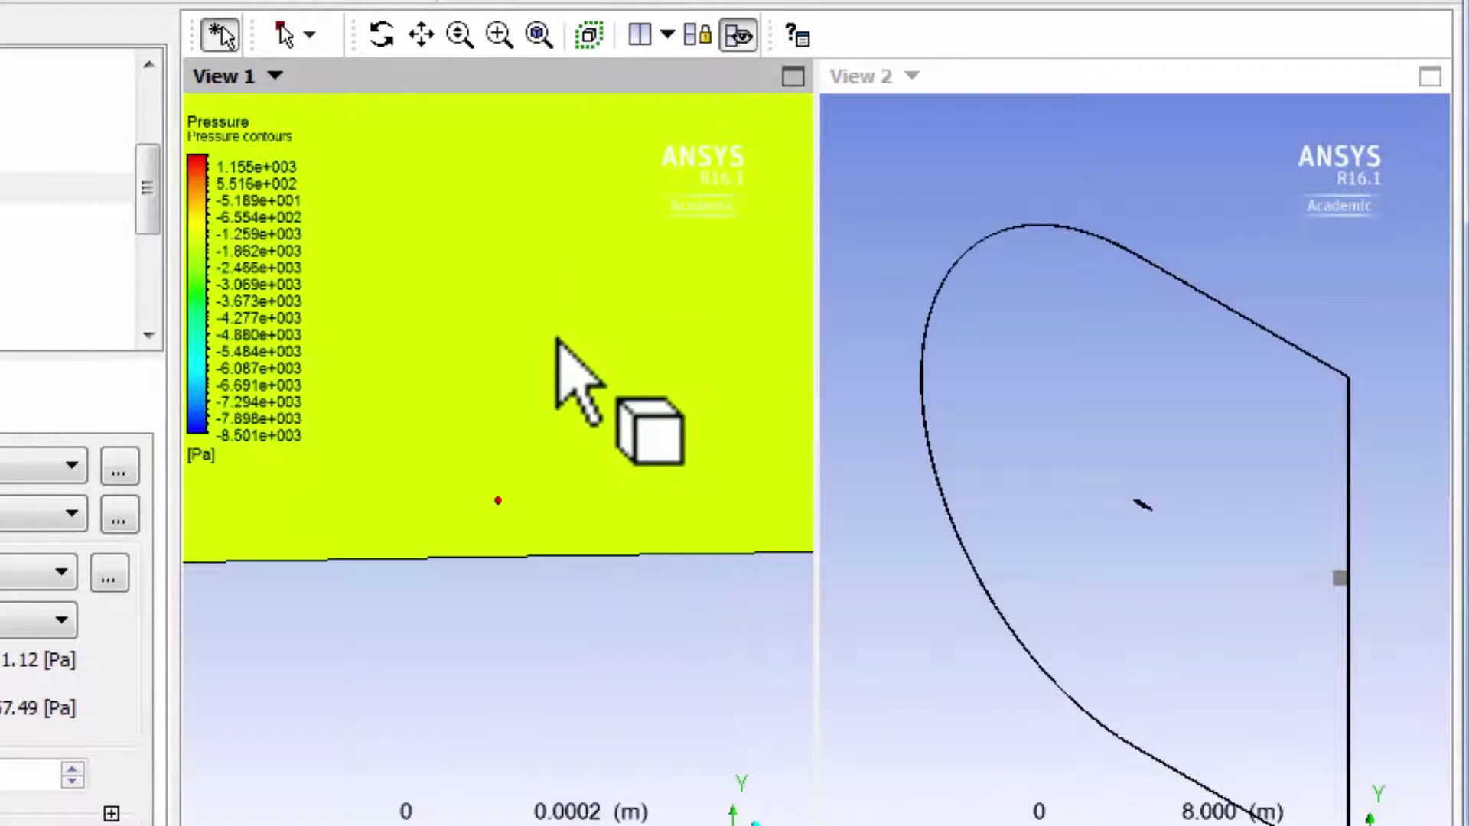
click(739, 34)
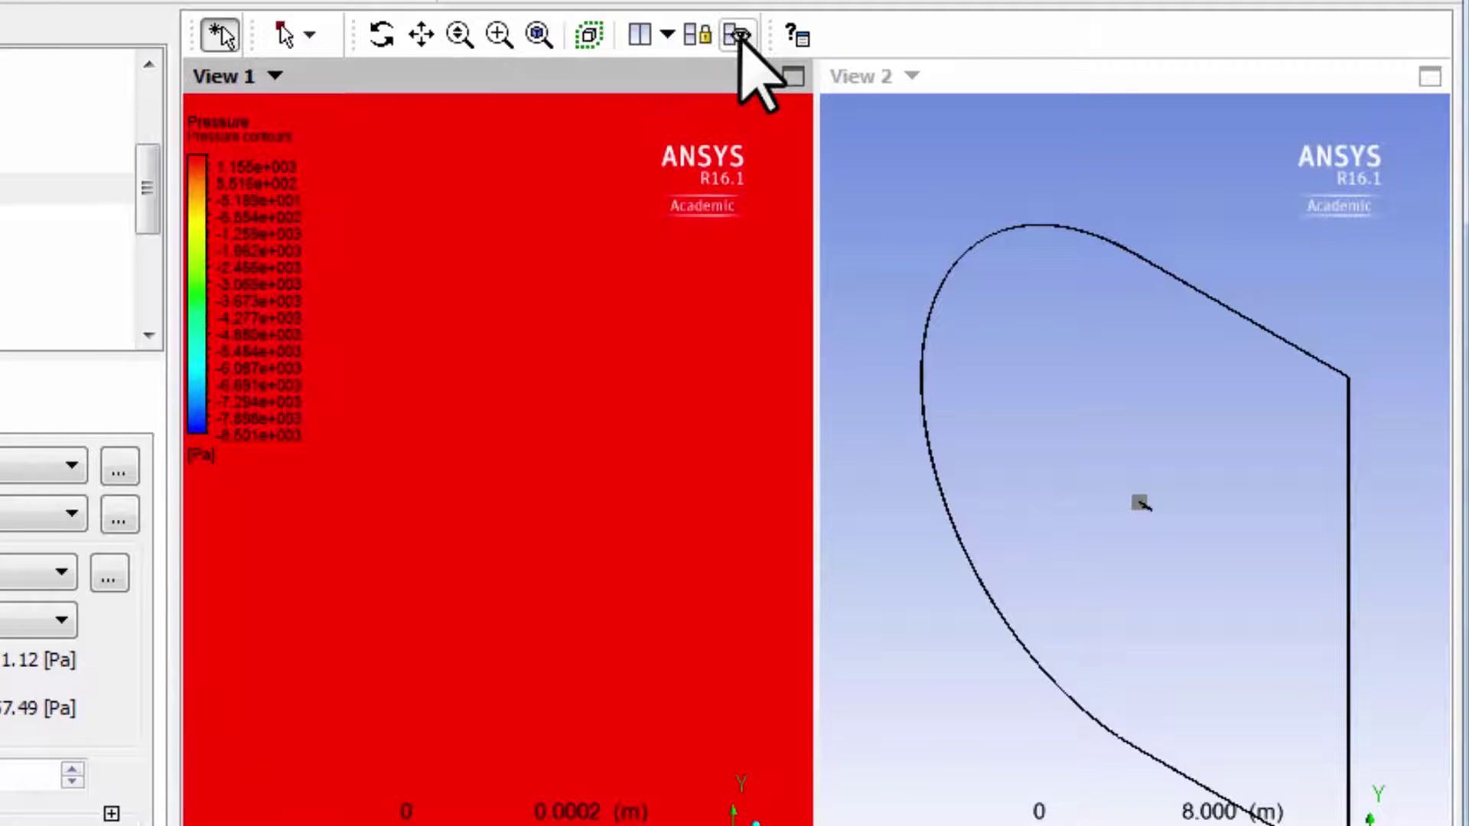
click(698, 36)
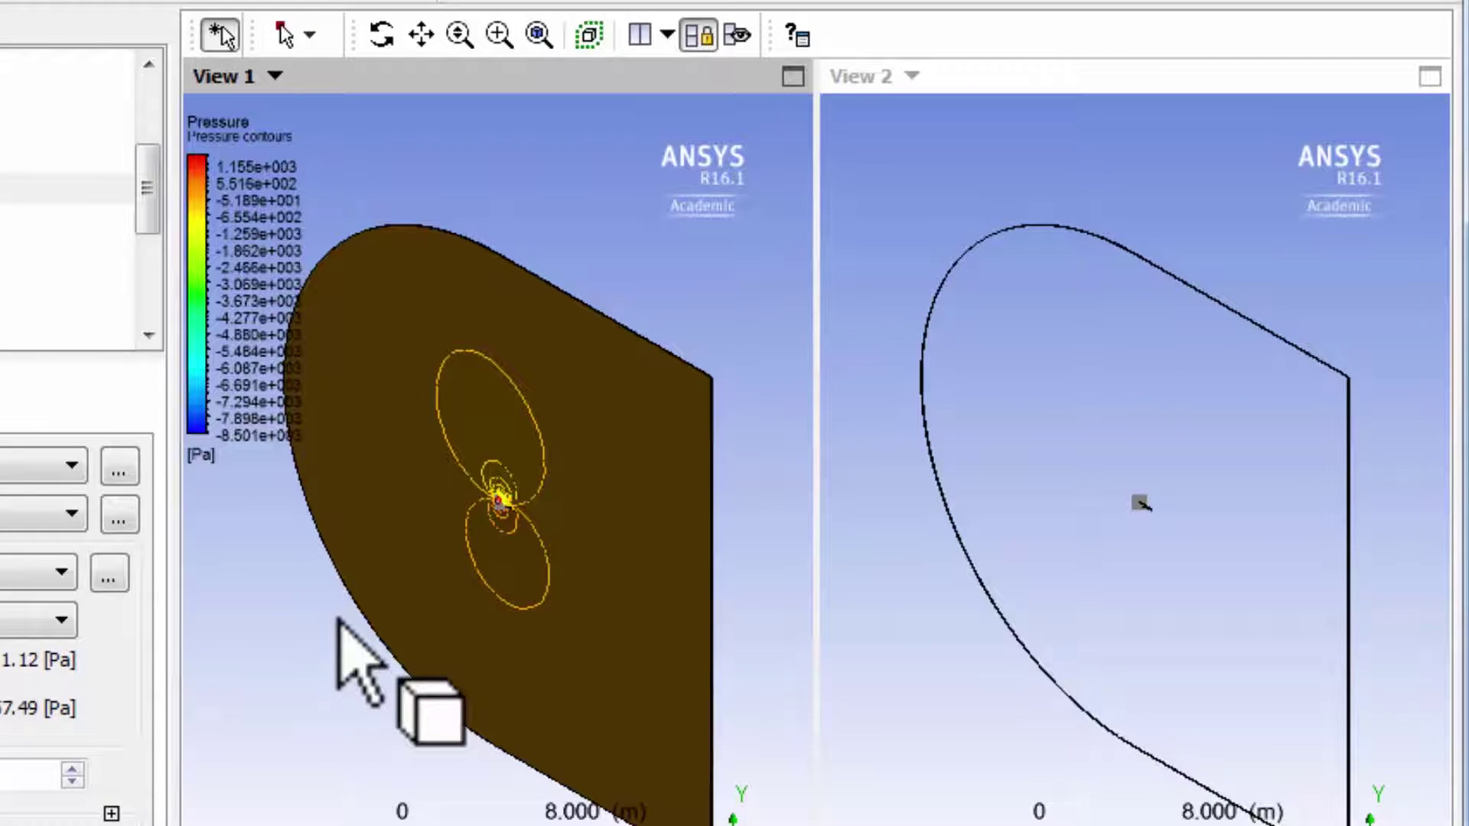
Step: Orient both views along the Z axis at the airfoil's upper surface and show the Vel magnitude contours in View 2
key(z)
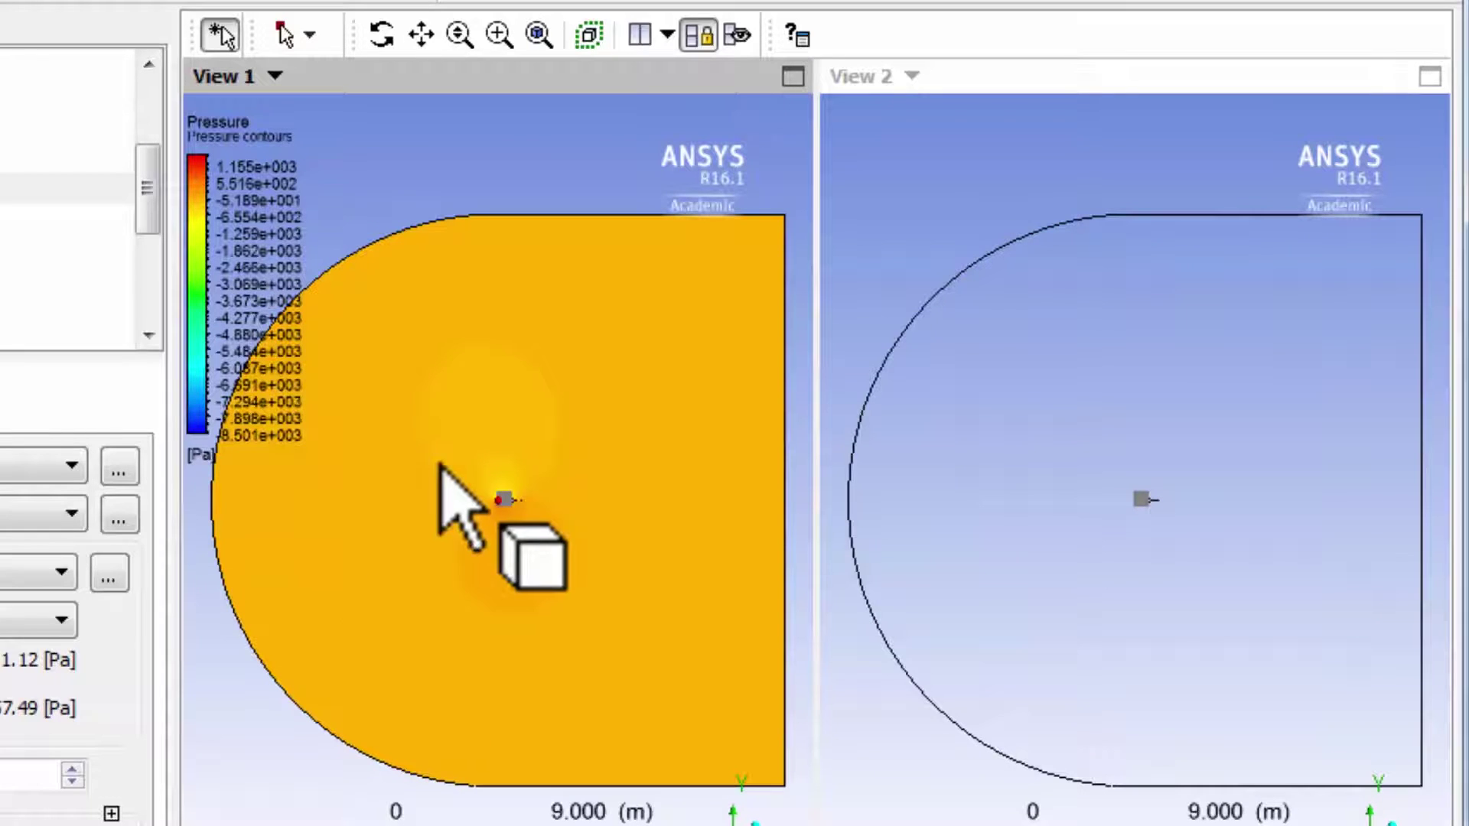
right_drag(464, 464, 600, 545)
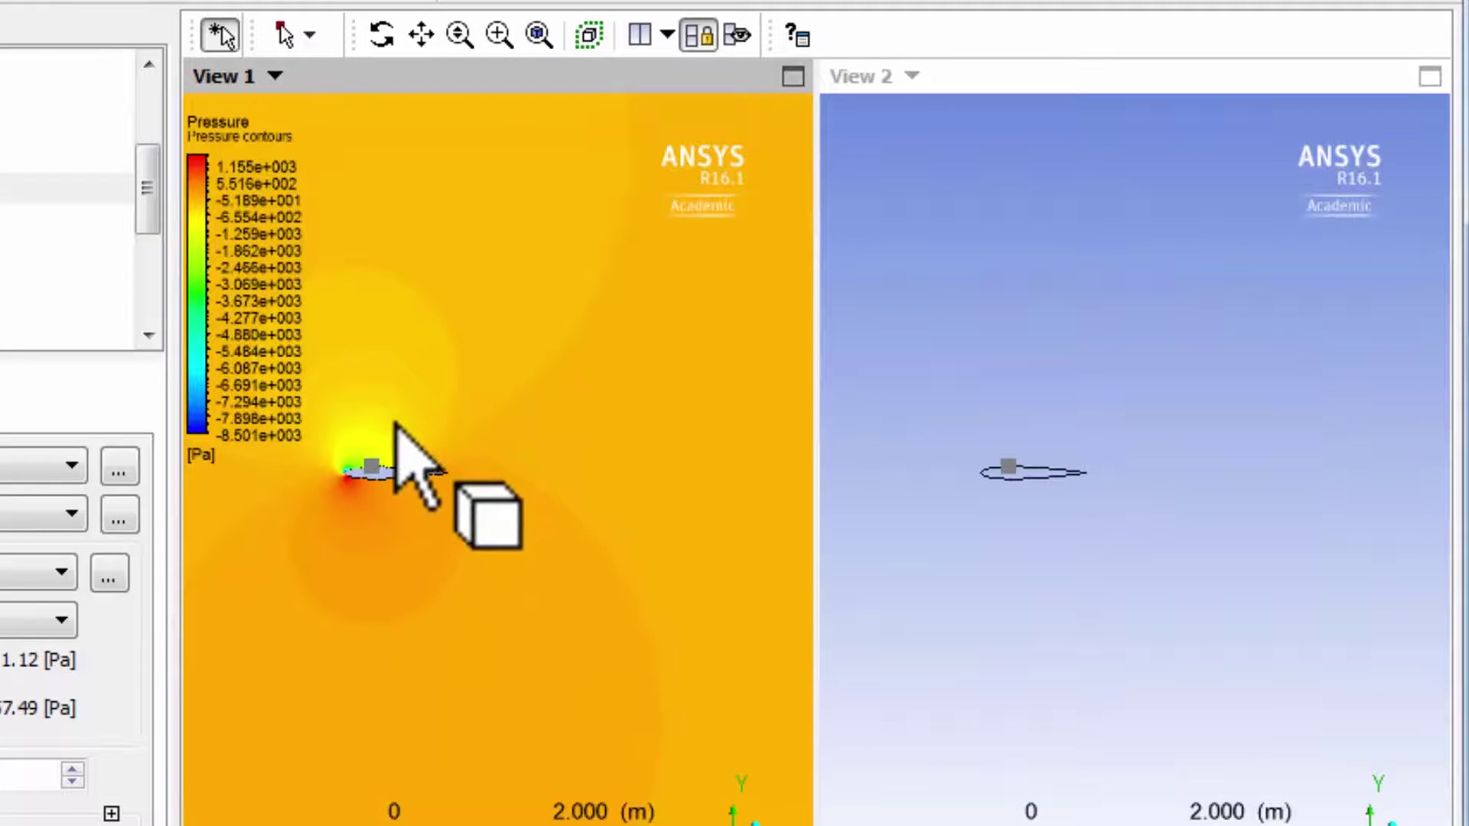
right_drag(395, 423, 430, 479)
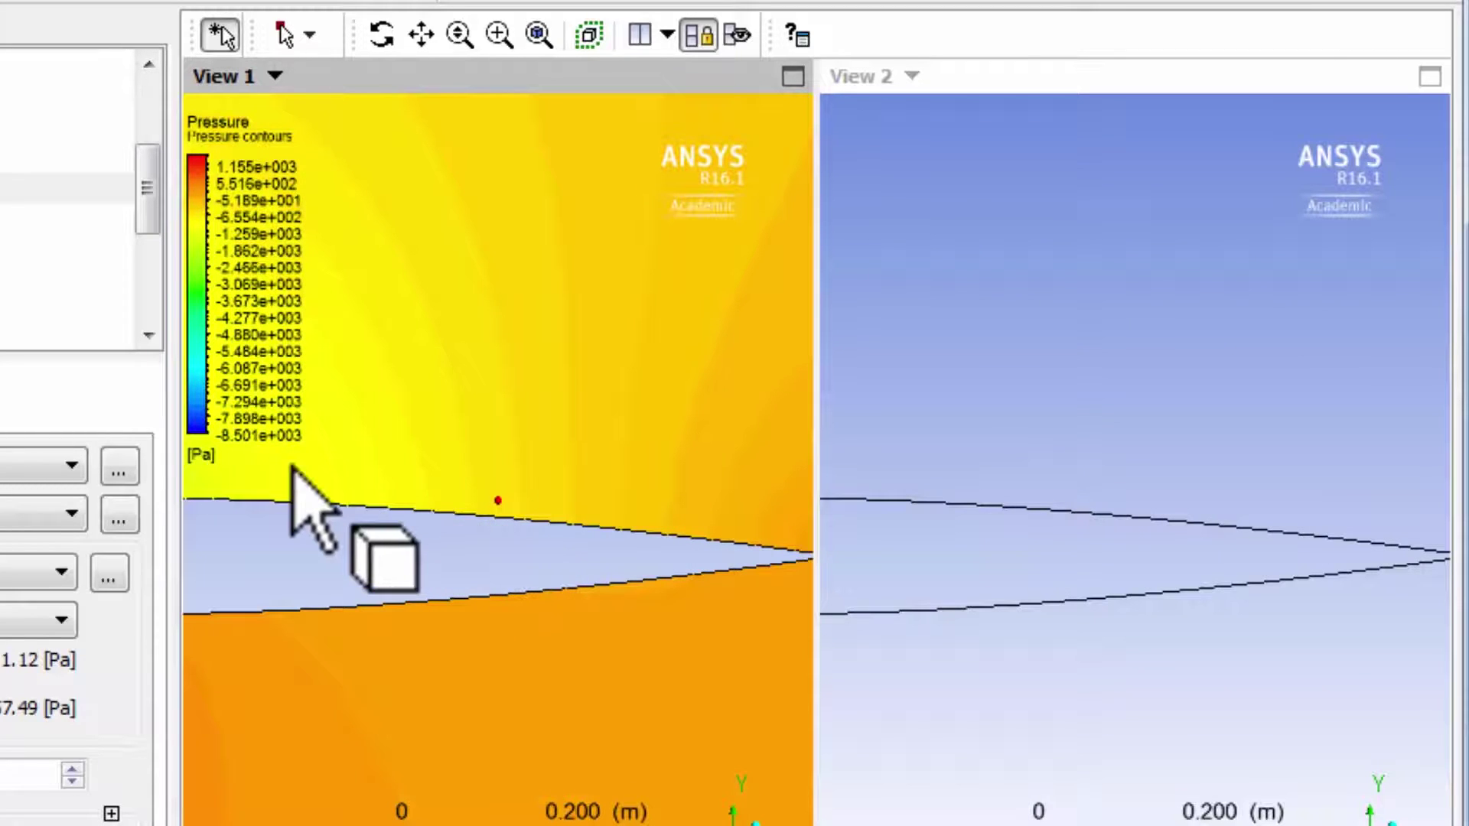
right_drag(291, 467, 354, 535)
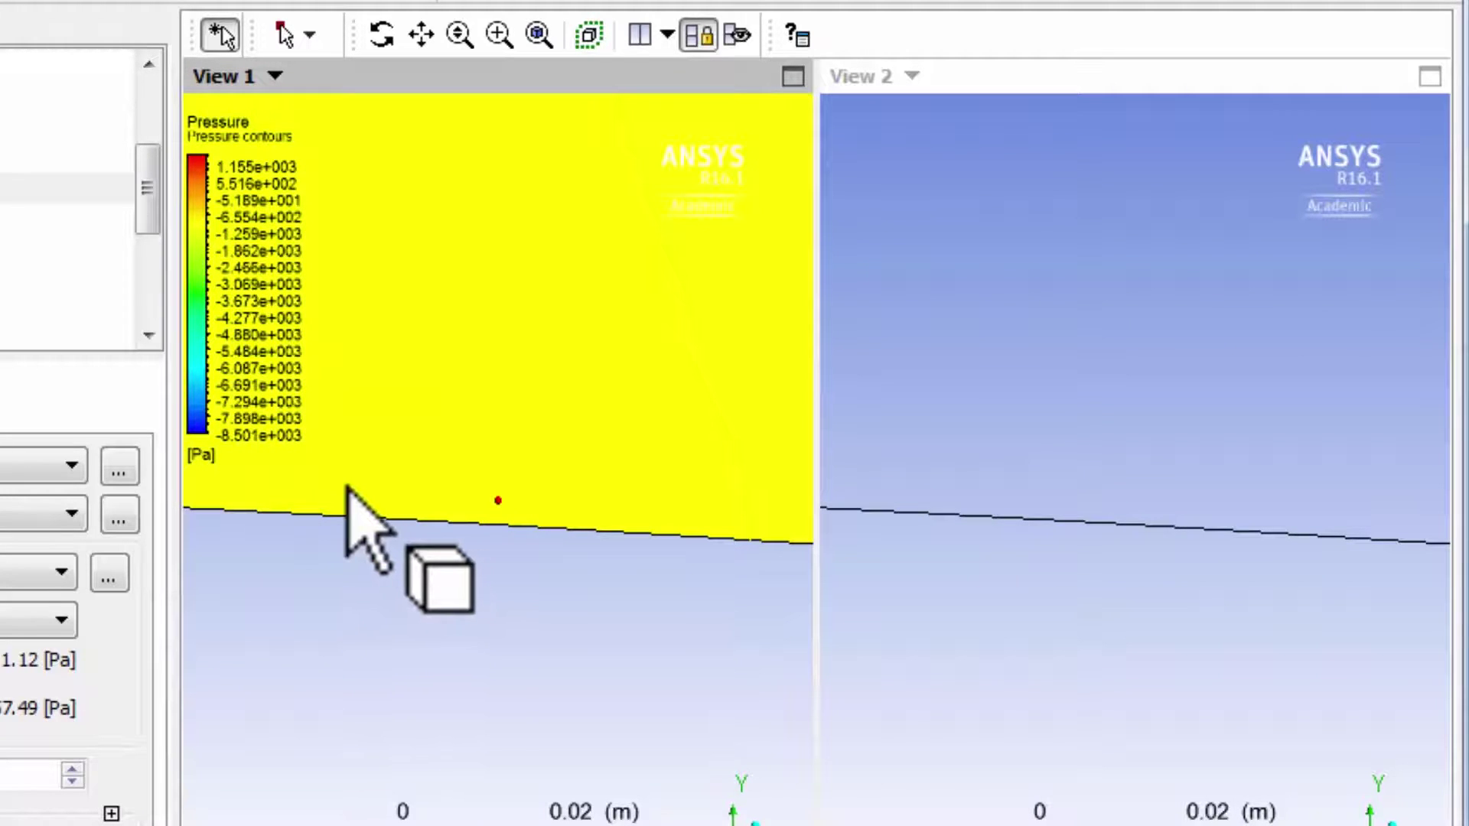
click(1057, 463)
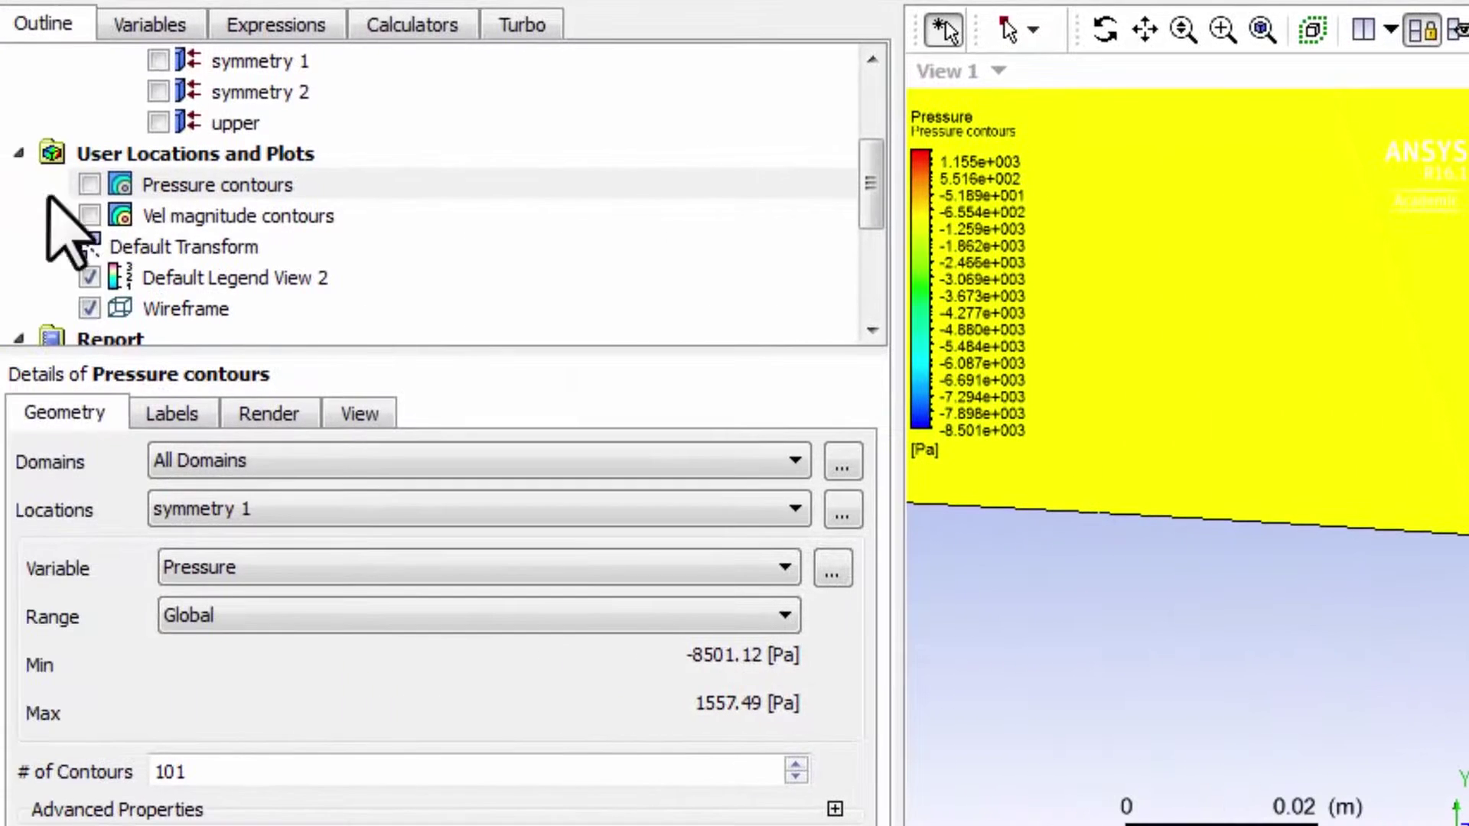
click(89, 216)
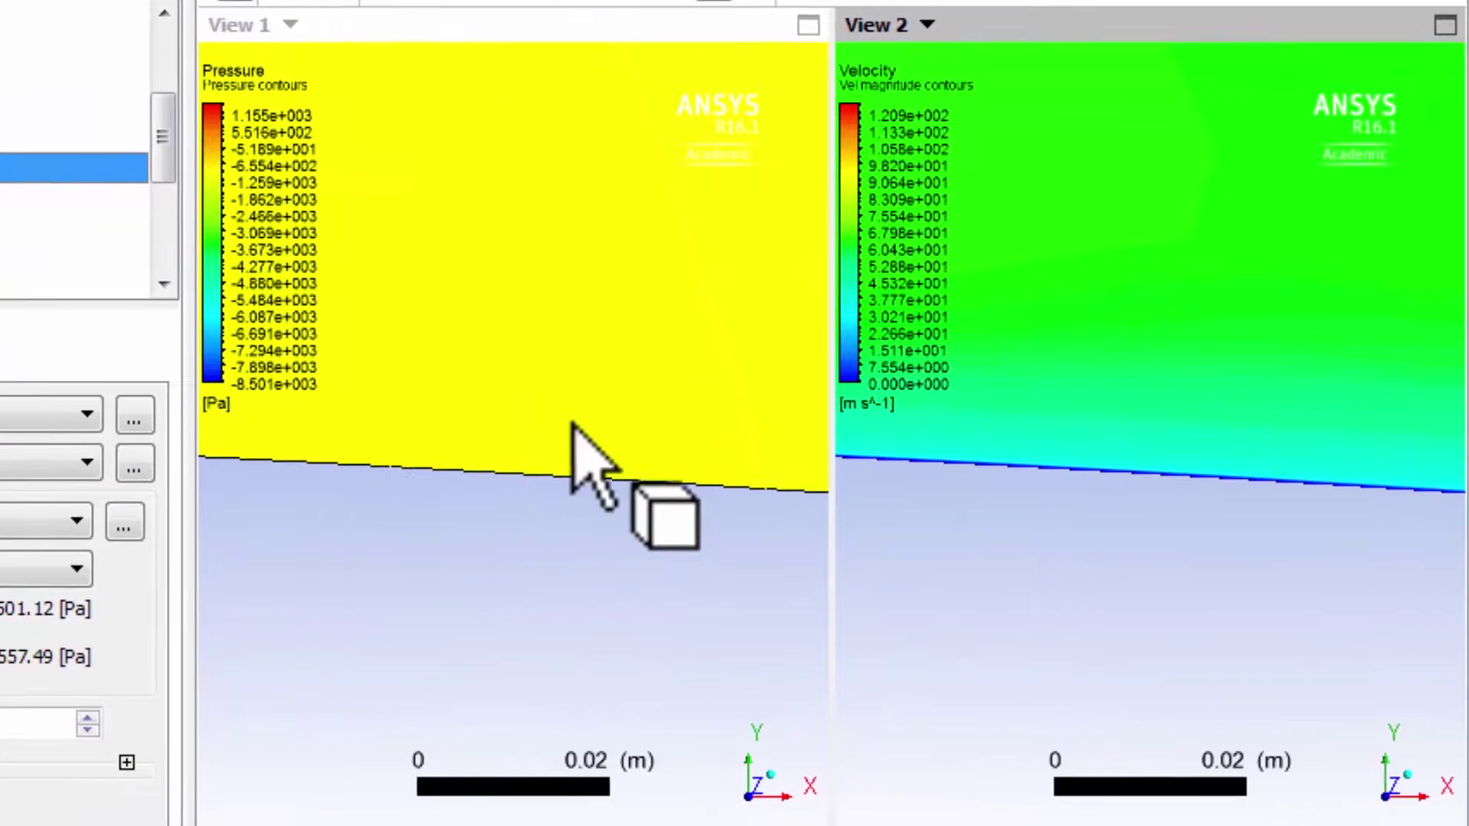
Step: Compare the pressure and velocity contours in the boundary layer on the upper surface and around the airfoil's trailing edge
right_drag(397, 405, 474, 501)
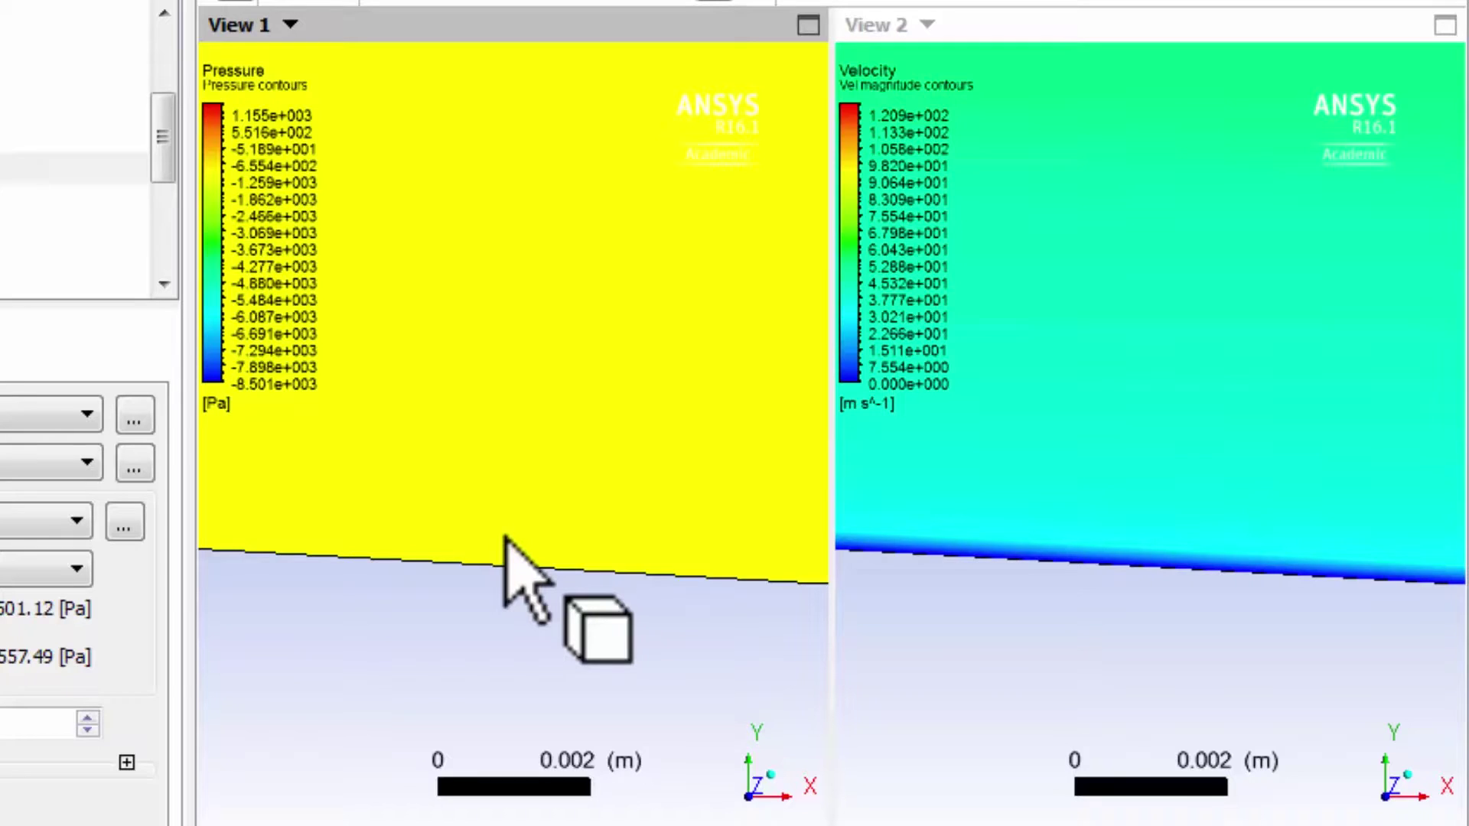
scroll(514, 611, down, 2)
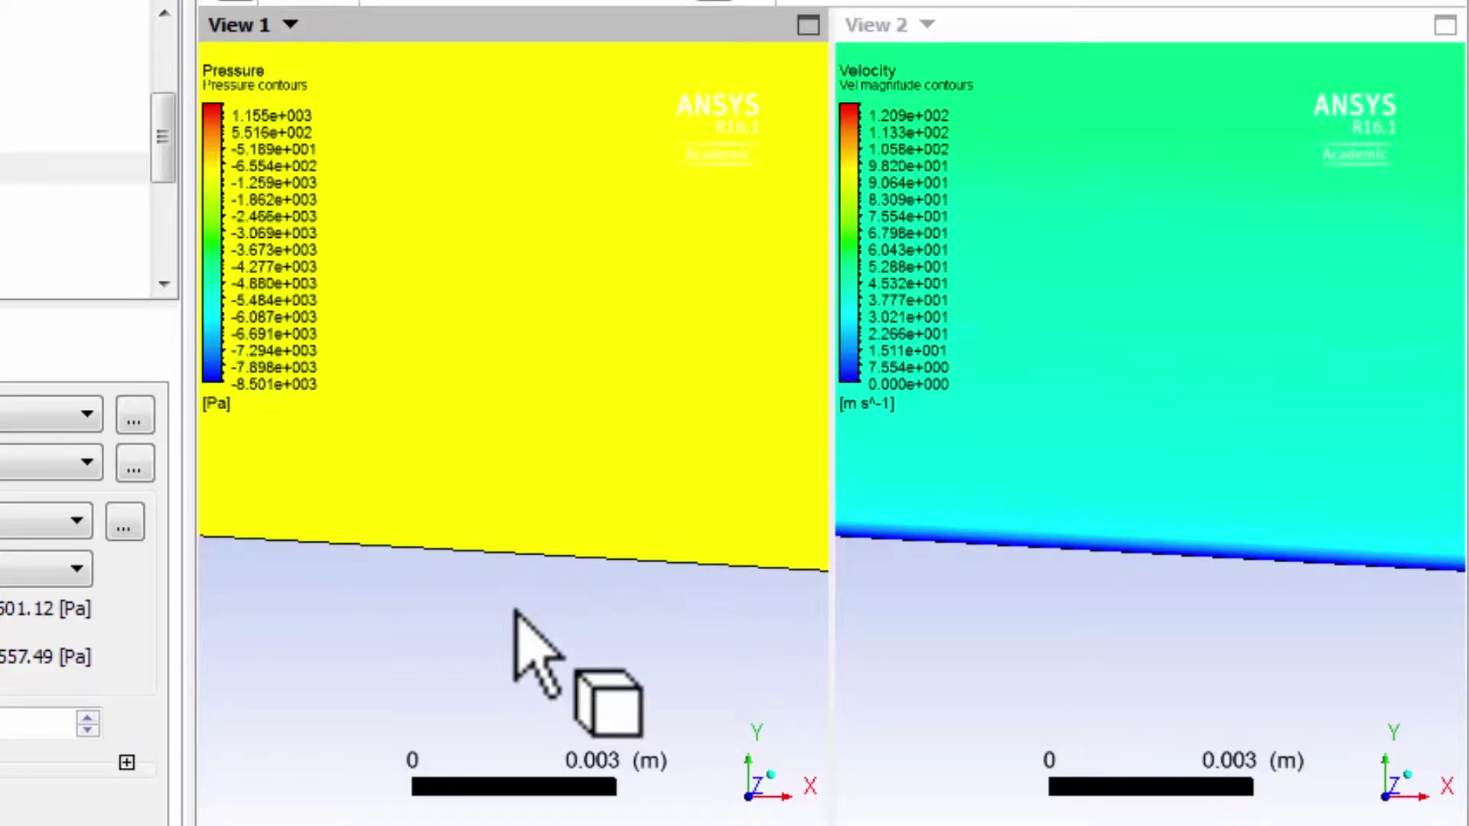
scroll(515, 611, down, 2)
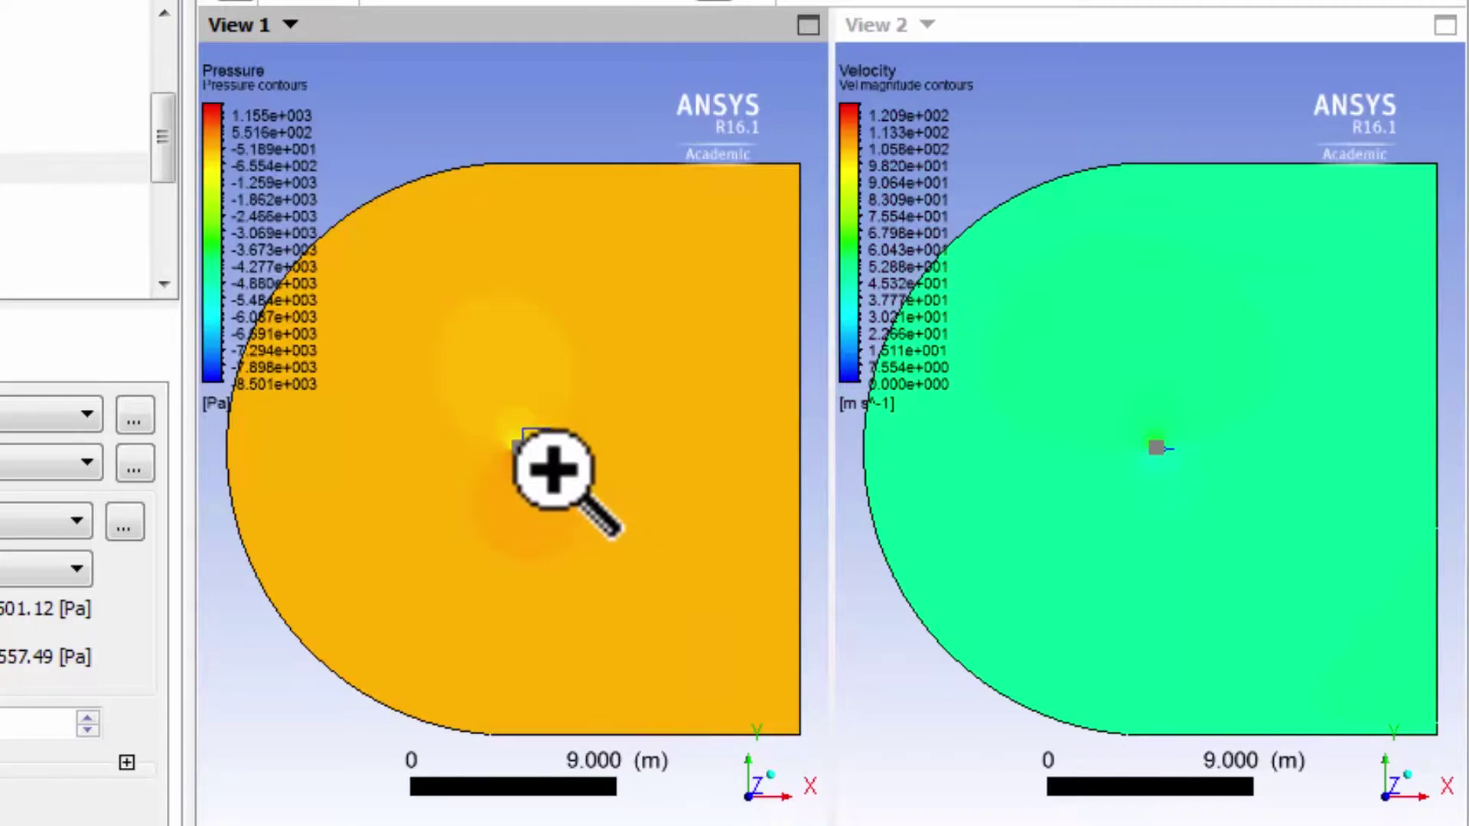
scroll(558, 475, up, 10)
right_drag(359, 388, 468, 505)
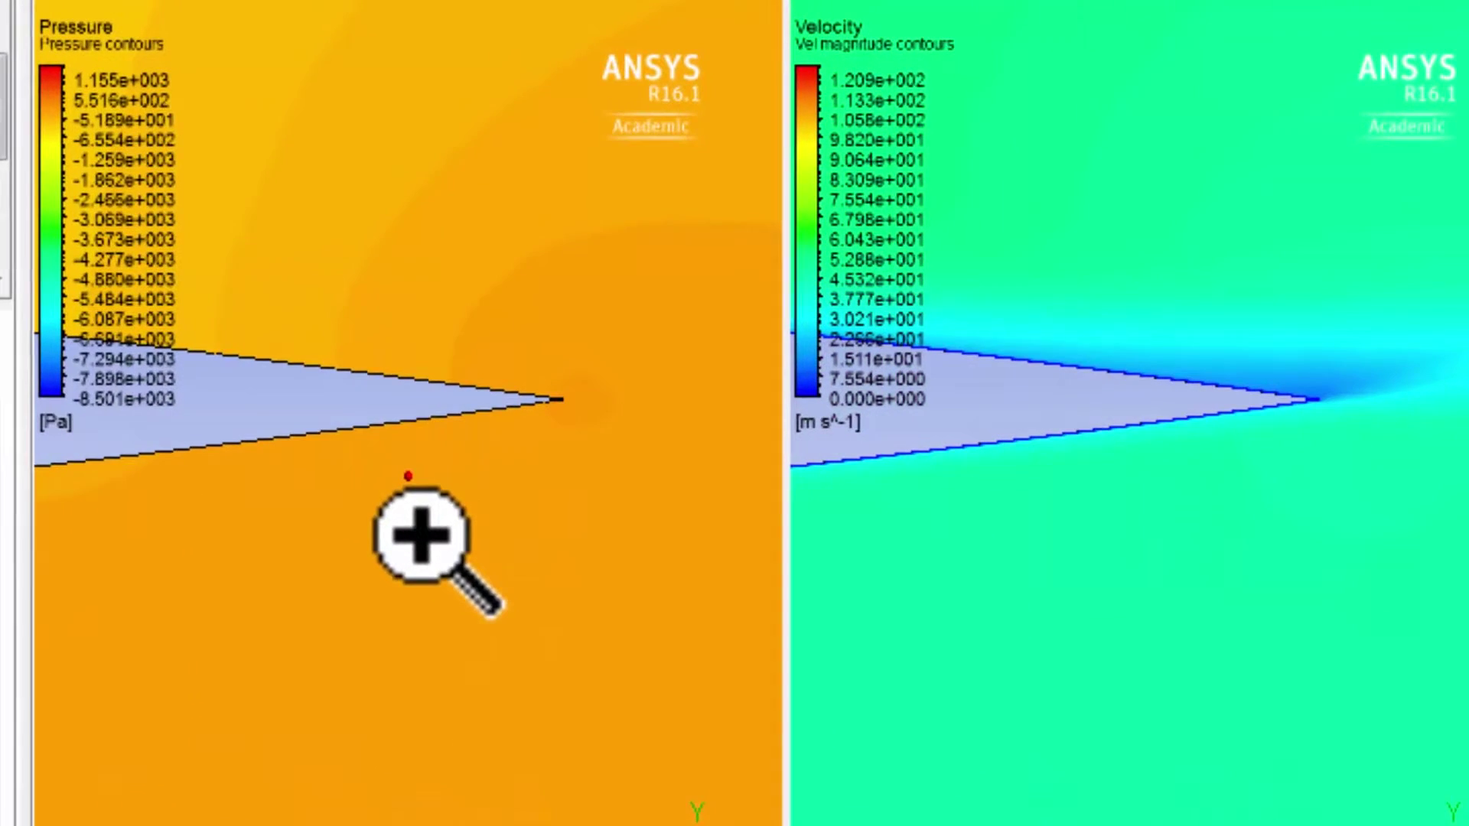
drag(220, 291, 197, 340)
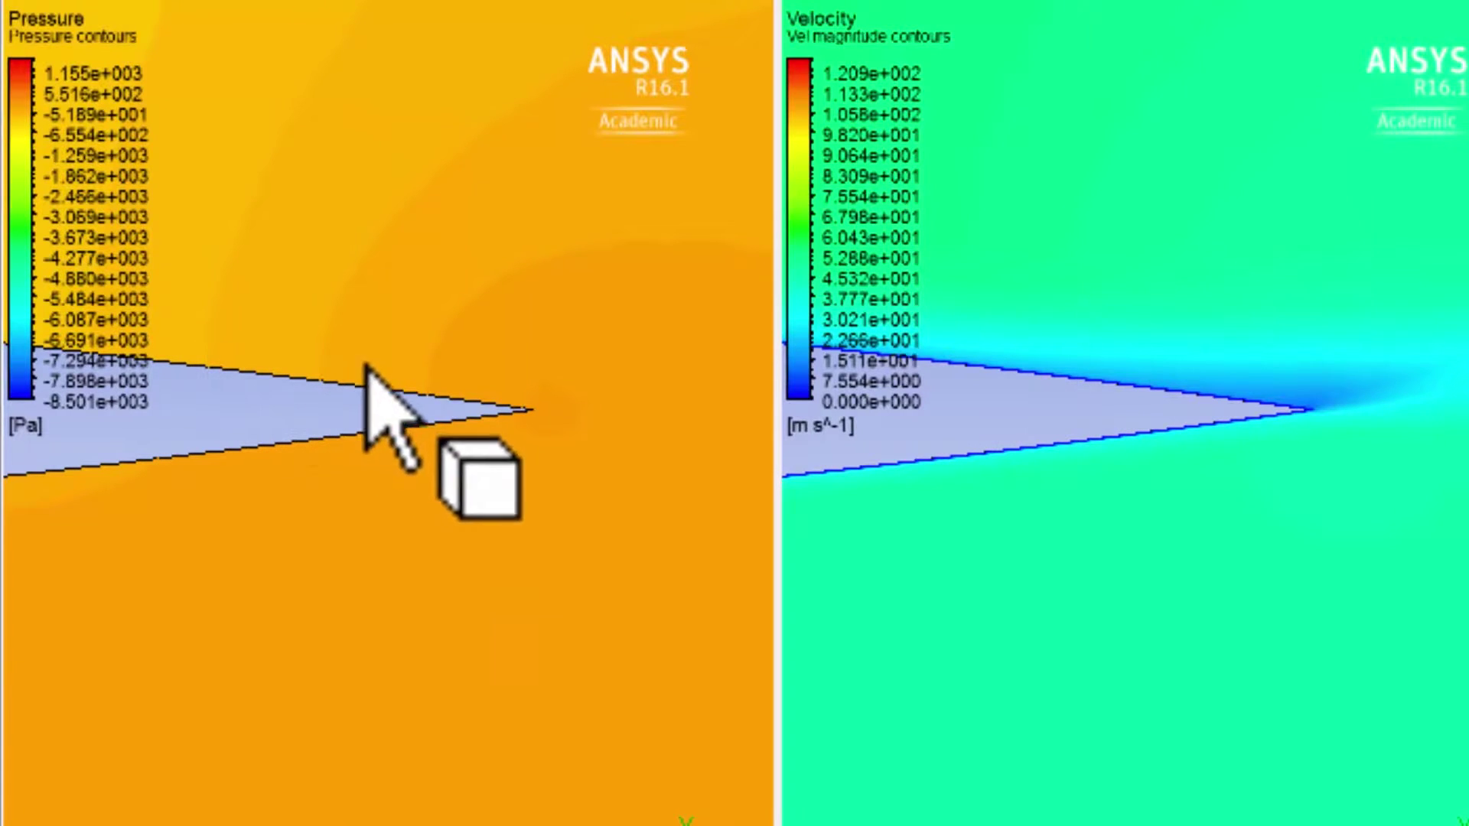